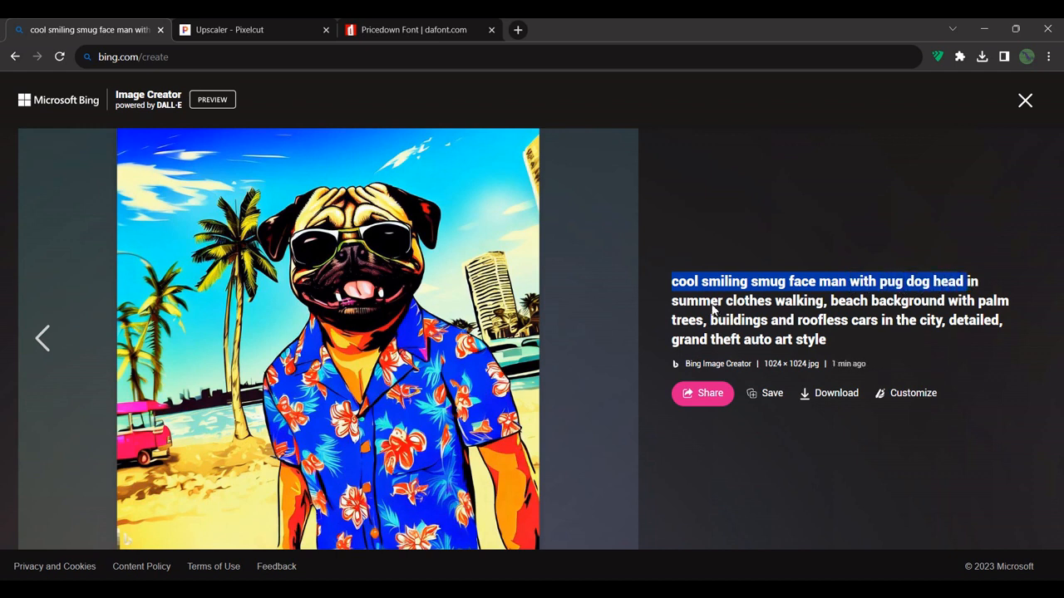
- Read through the image prompt phrase by phrase, from the pug-headed man to the grand theft auto art style
{"action": "left_click_drag", "start_coordinate": [674, 303], "coordinate": [1004, 309]}
{"action": "double_click", "coordinate": [848, 301]}
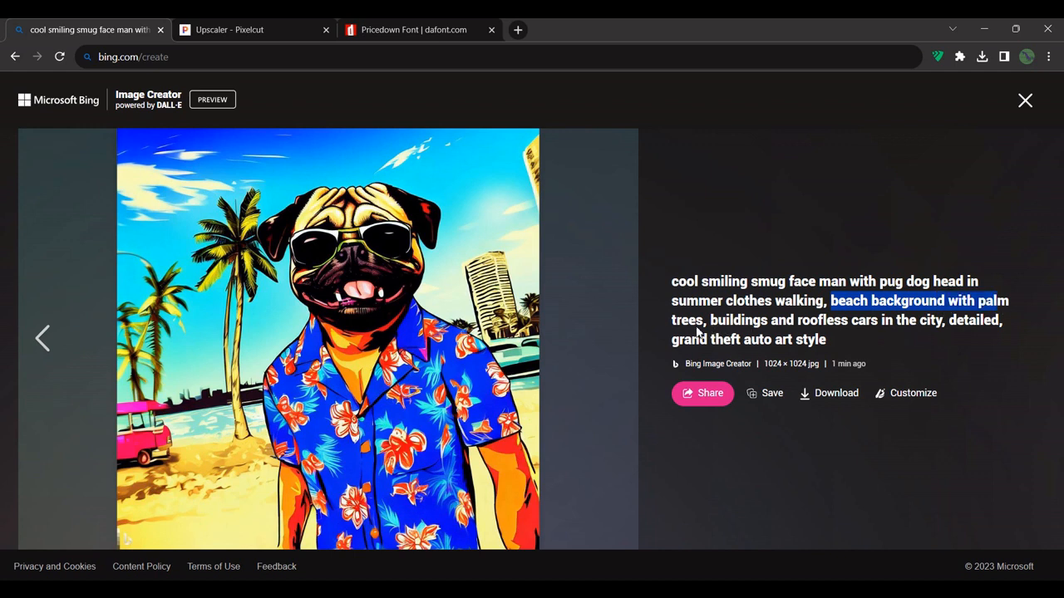
{"action": "left_click_drag", "start_coordinate": [674, 323], "coordinate": [925, 330]}
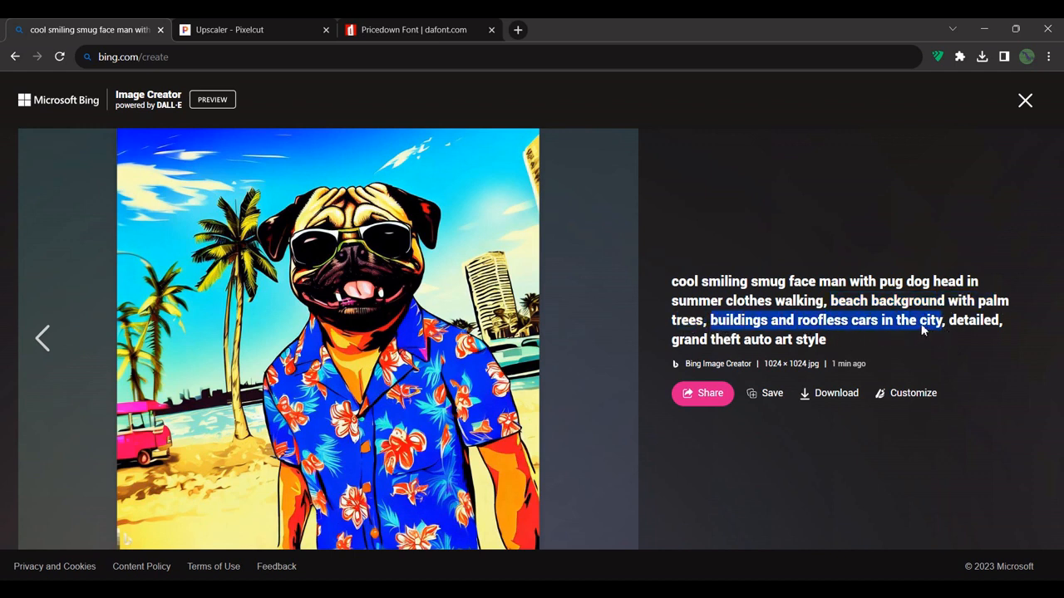
{"action": "left_click_drag", "start_coordinate": [949, 323], "coordinate": [998, 329]}
{"action": "left_click_drag", "start_coordinate": [672, 343], "coordinate": [854, 348]}
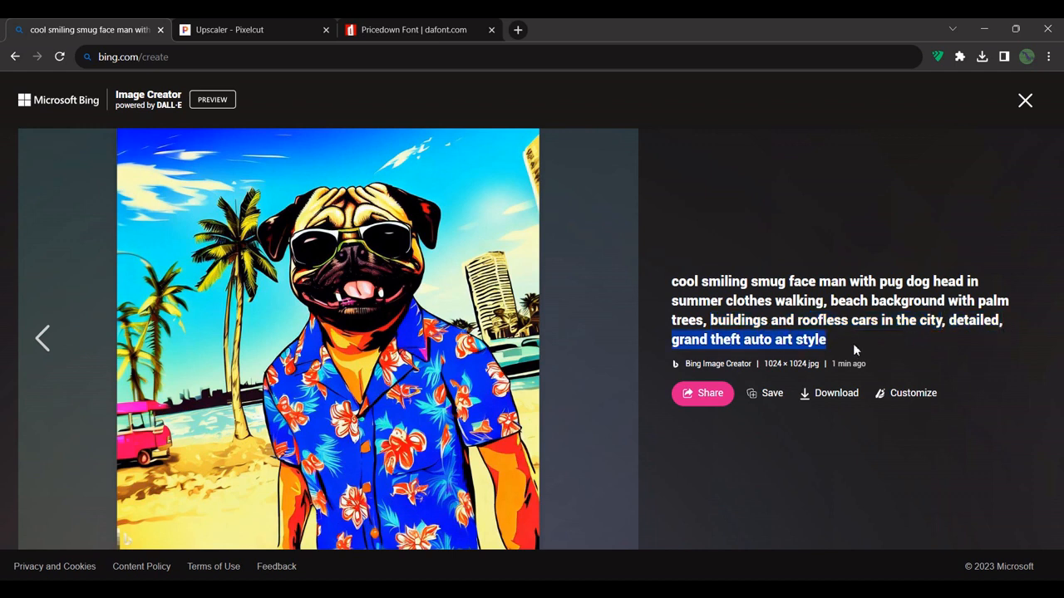
{"action": "left_click", "coordinate": [746, 456]}
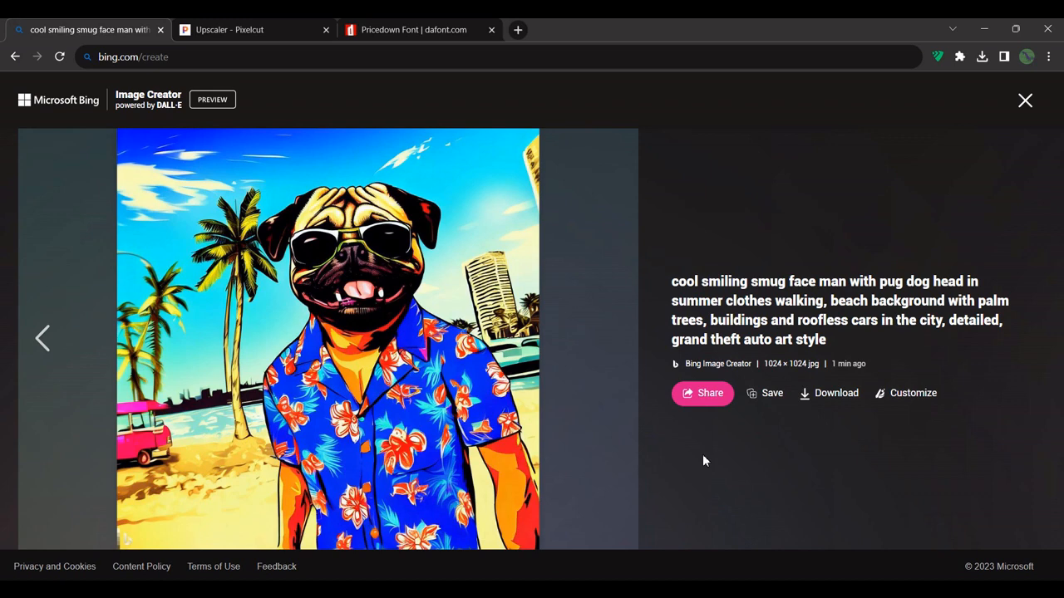
- Compare the generated pug variations and download the one in the blue floral shirt
{"action": "key", "text": "Left"}
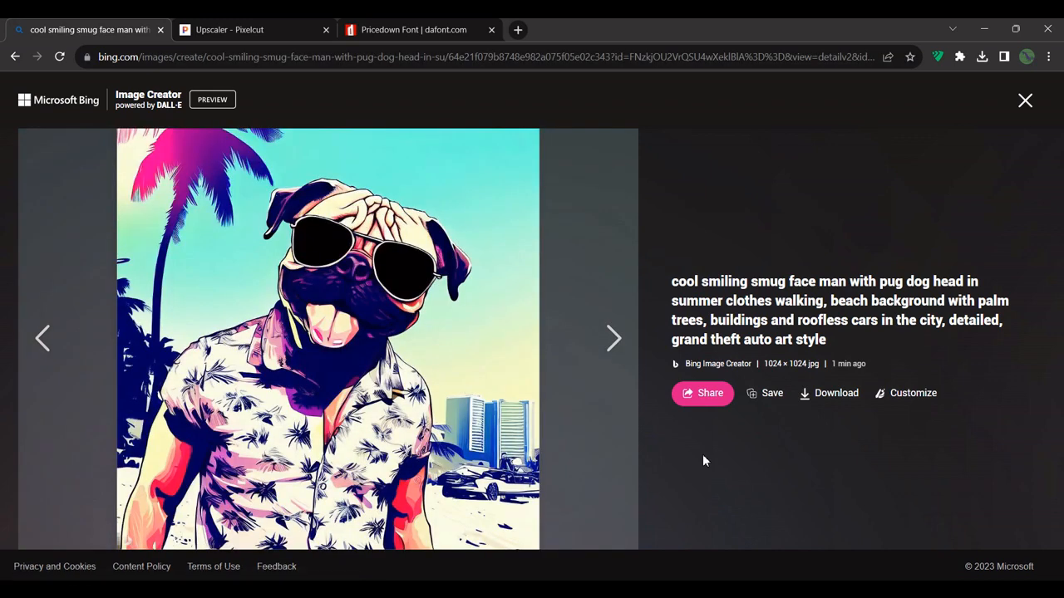
{"action": "key", "text": "Left"}
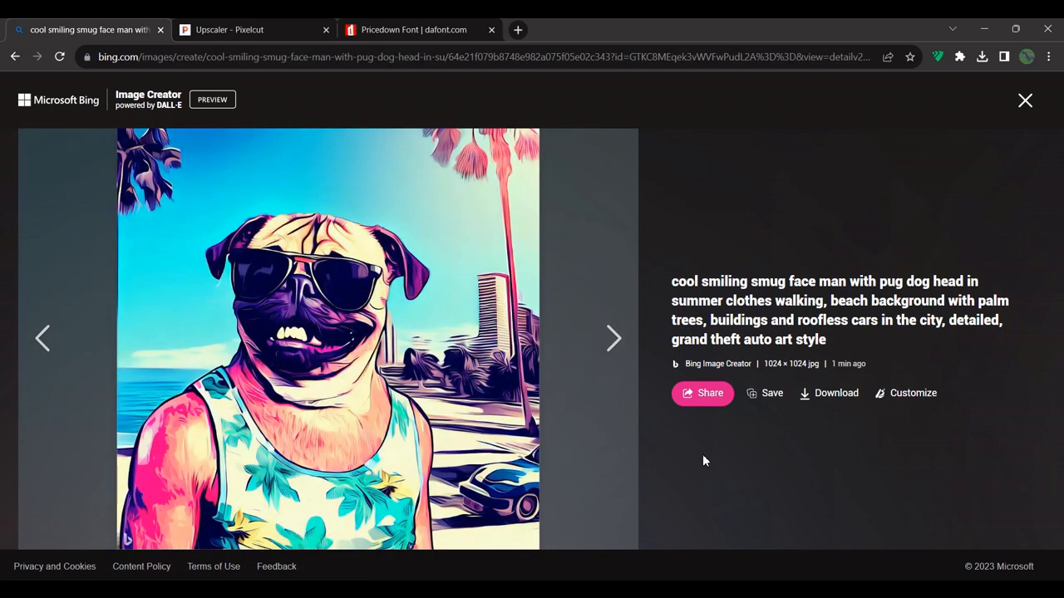
{"action": "key", "text": "Left"}
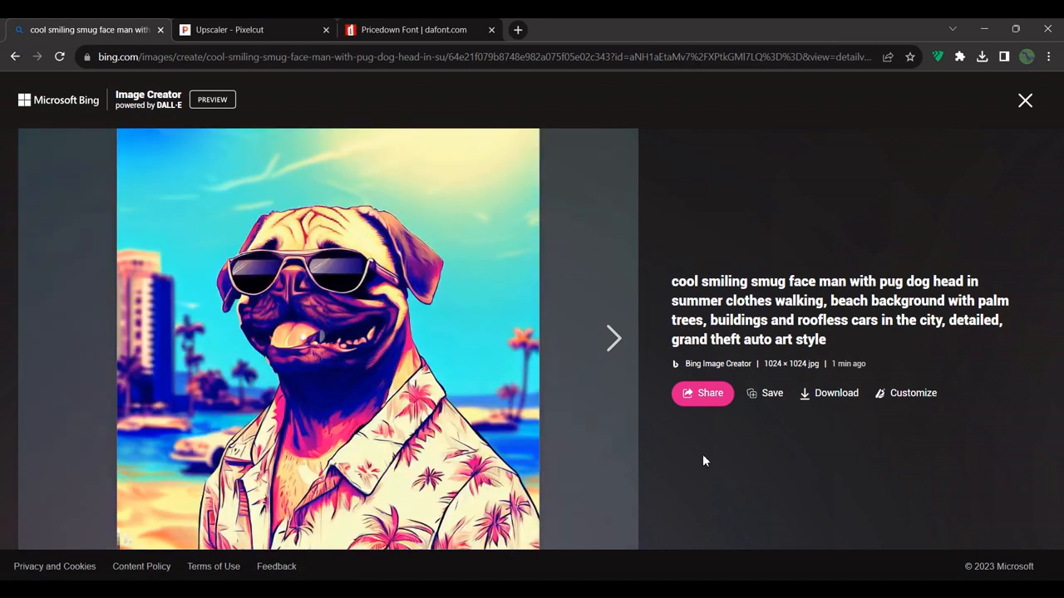
{"action": "key", "text": "Right"}
{"action": "key", "text": "Right"}
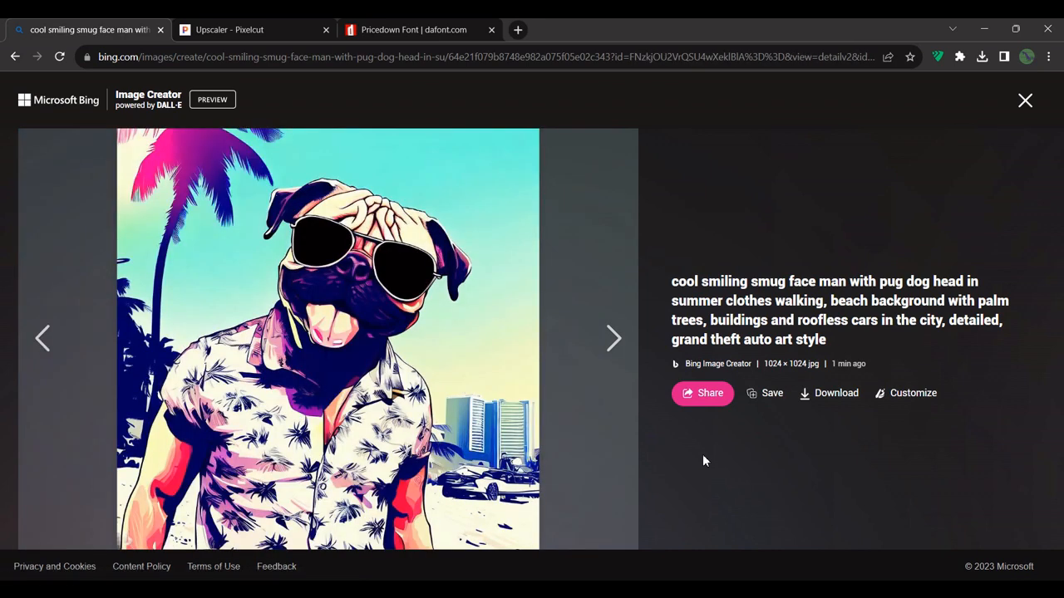
{"action": "key", "text": "Right"}
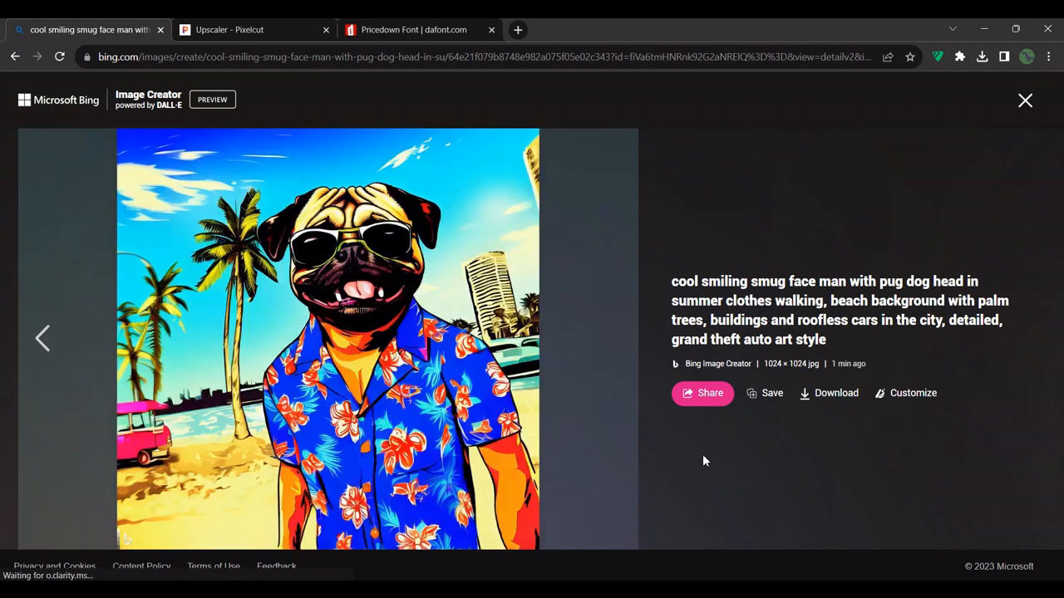
{"action": "left_click", "coordinate": [814, 402]}
- Switch to the Pixelcut upscaler and upload the downloaded pug image
{"action": "left_click", "coordinate": [278, 36]}
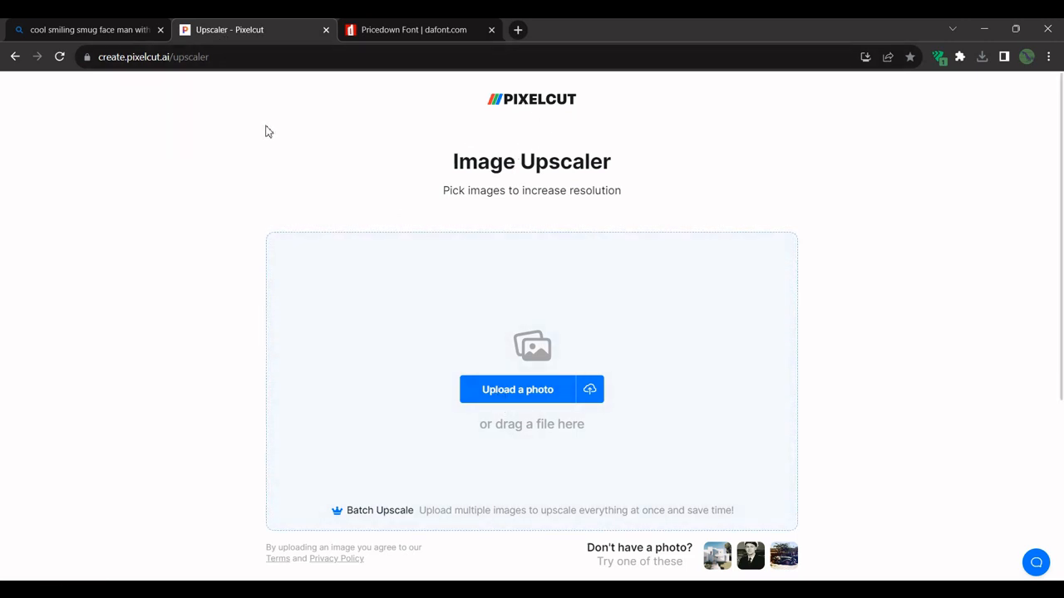
{"action": "left_click", "coordinate": [247, 64]}
{"action": "left_click", "coordinate": [487, 391]}
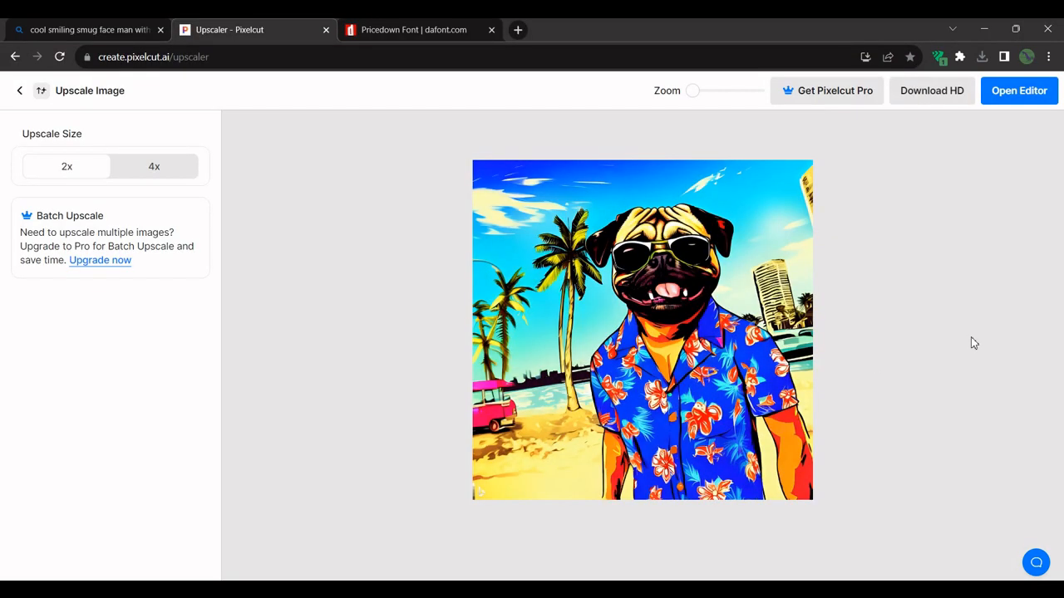
- Set the upscale size to 4x, download the pug image in HD and dismiss the subscription offer
{"action": "left_click", "coordinate": [192, 175]}
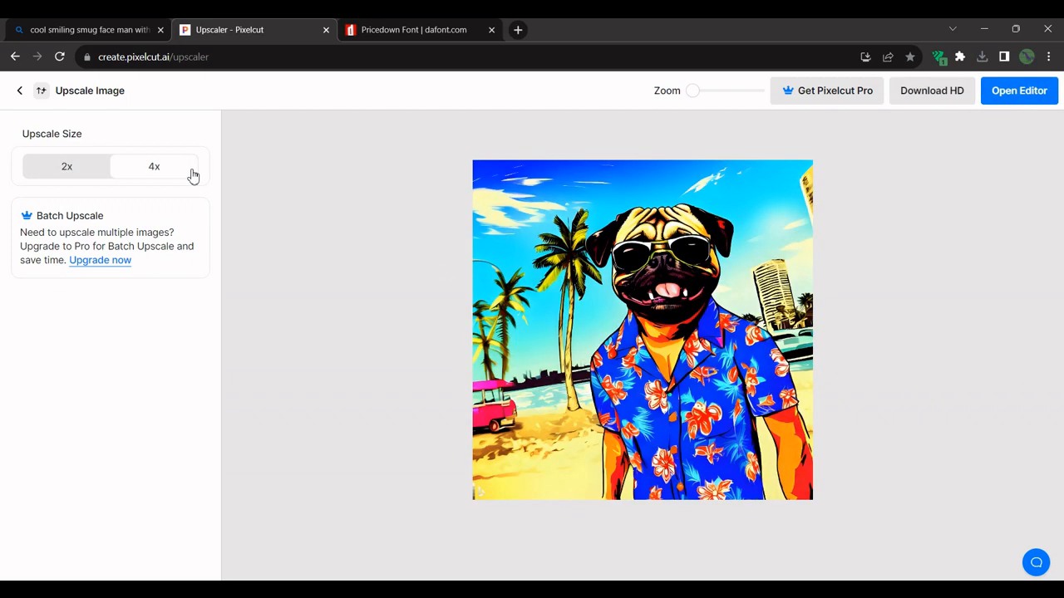
{"action": "left_click", "coordinate": [950, 95]}
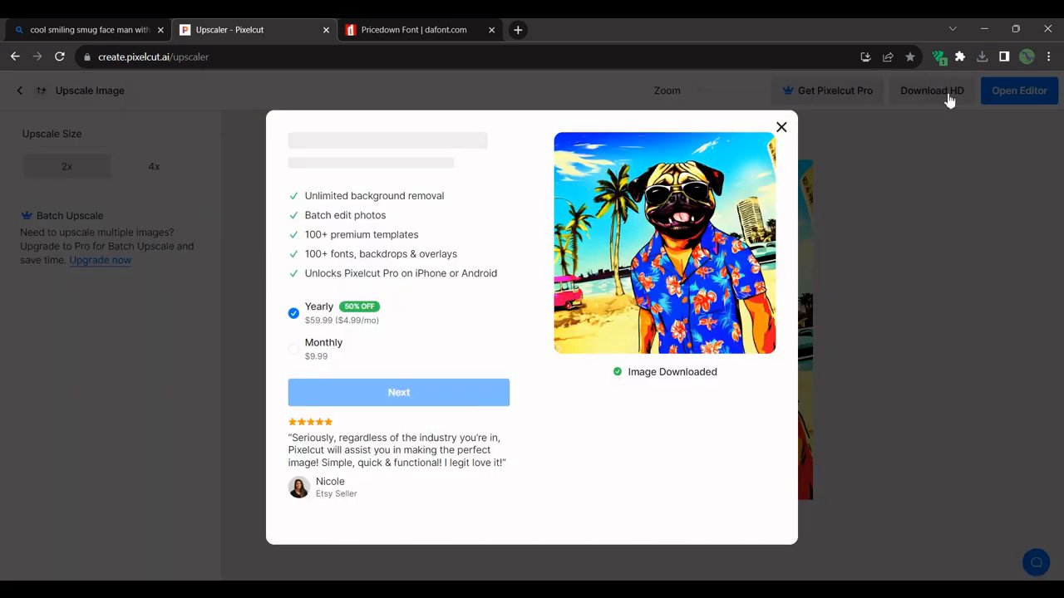
{"action": "left_click", "coordinate": [783, 130]}
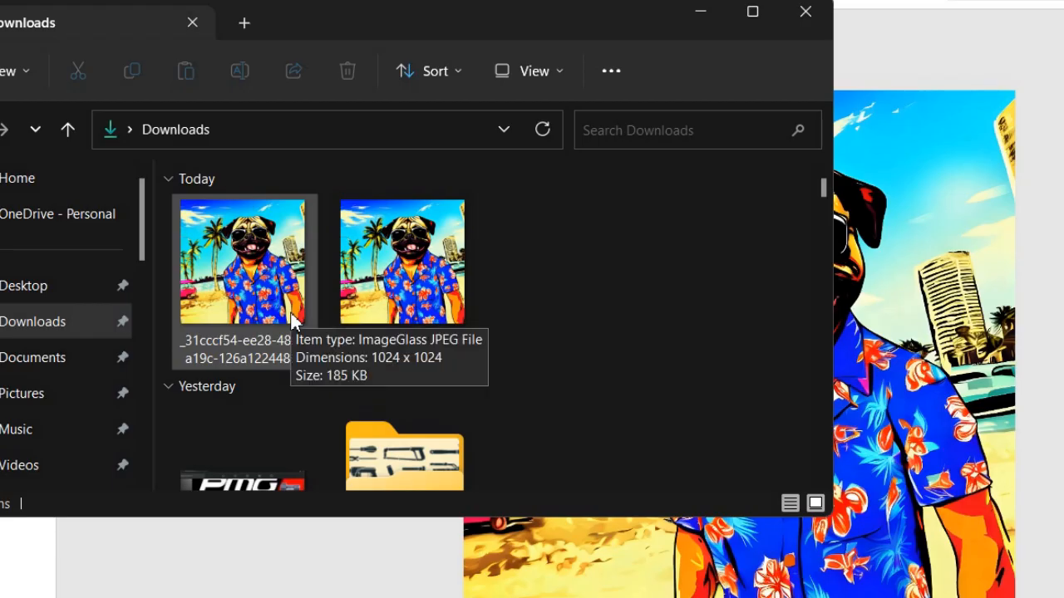
- Open the upscaled pug image from the Downloads folder in Photoshop and unlock its Background layer
{"action": "left_click", "coordinate": [394, 320]}
{"action": "right_click", "coordinate": [394, 320]}
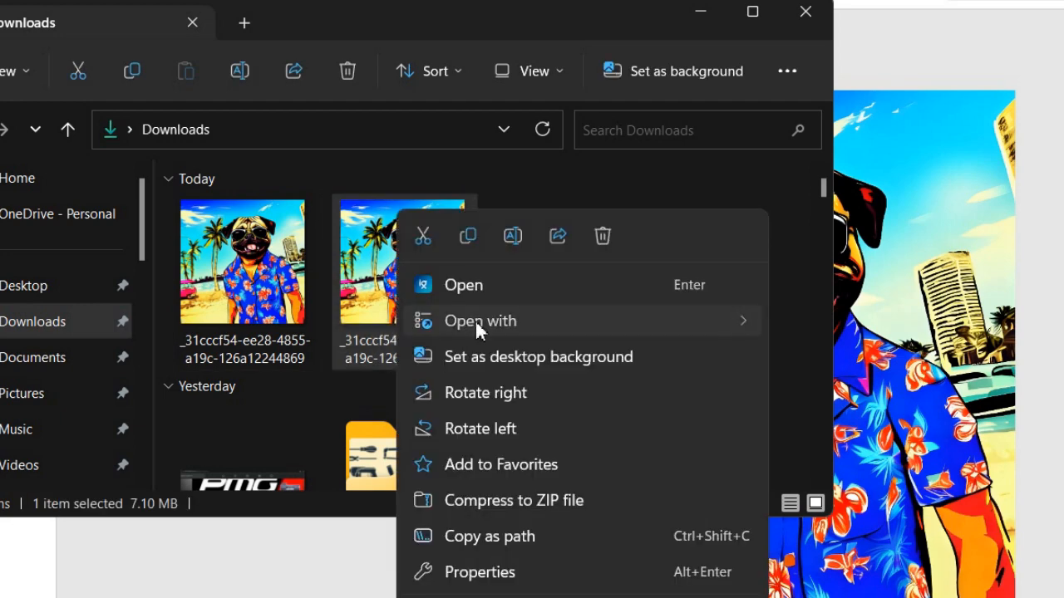
{"action": "mouse_move", "coordinate": [479, 322]}
{"action": "left_click", "coordinate": [850, 362]}
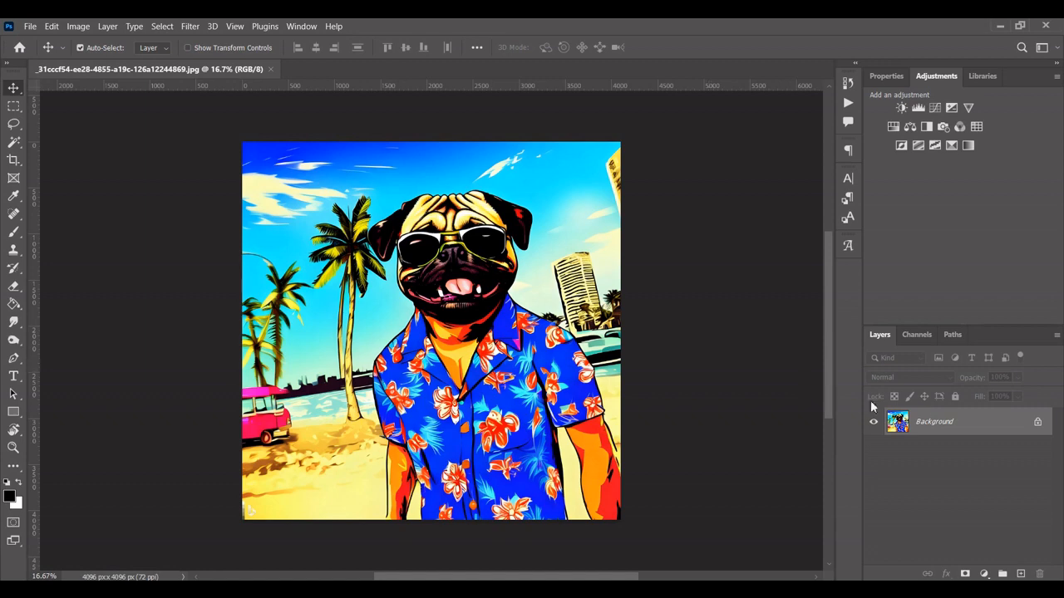
{"action": "left_click", "coordinate": [1037, 422]}
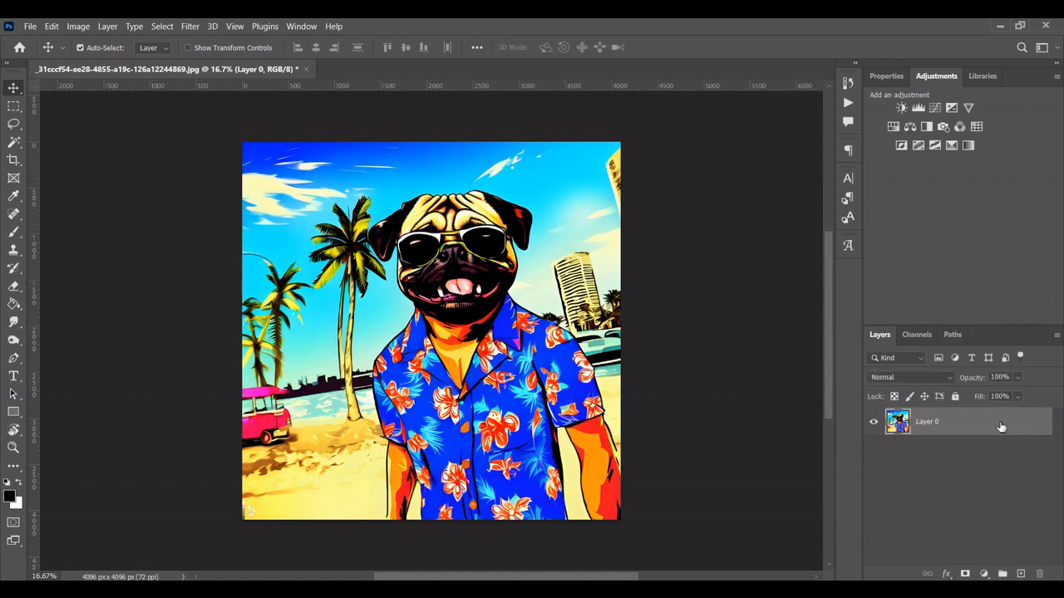
- Remove the Bing watermark from the image's lower-left corner with the Spot Healing Brush in Content-Aware mode
{"action": "scroll", "coordinate": [239, 528], "scroll_direction": "up", "scroll_amount": 2}
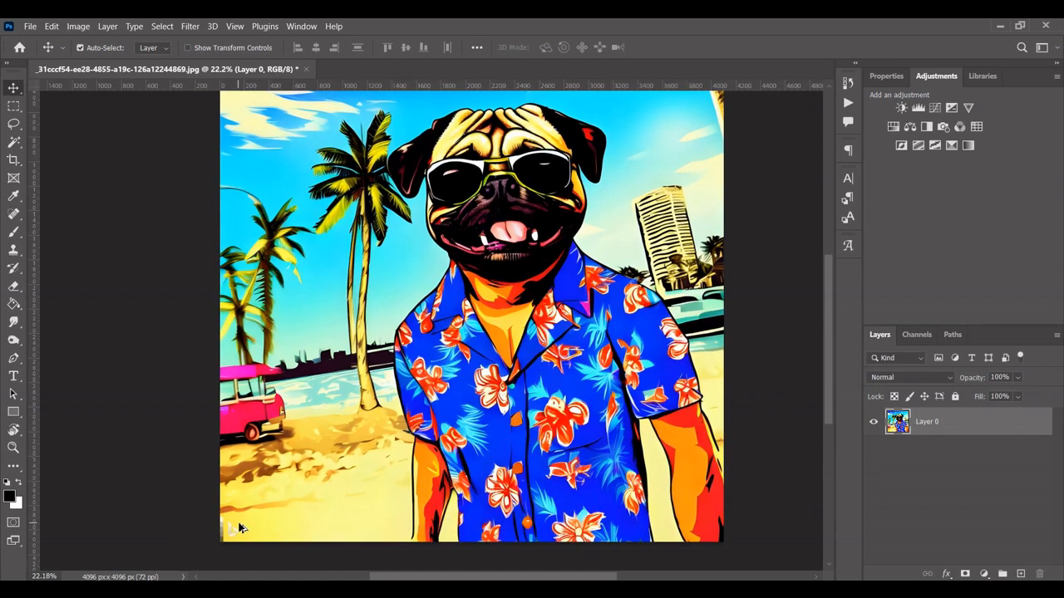
{"action": "scroll", "coordinate": [239, 529], "scroll_direction": "up", "scroll_amount": 2}
{"action": "scroll", "coordinate": [354, 409], "scroll_direction": "up", "scroll_amount": 2}
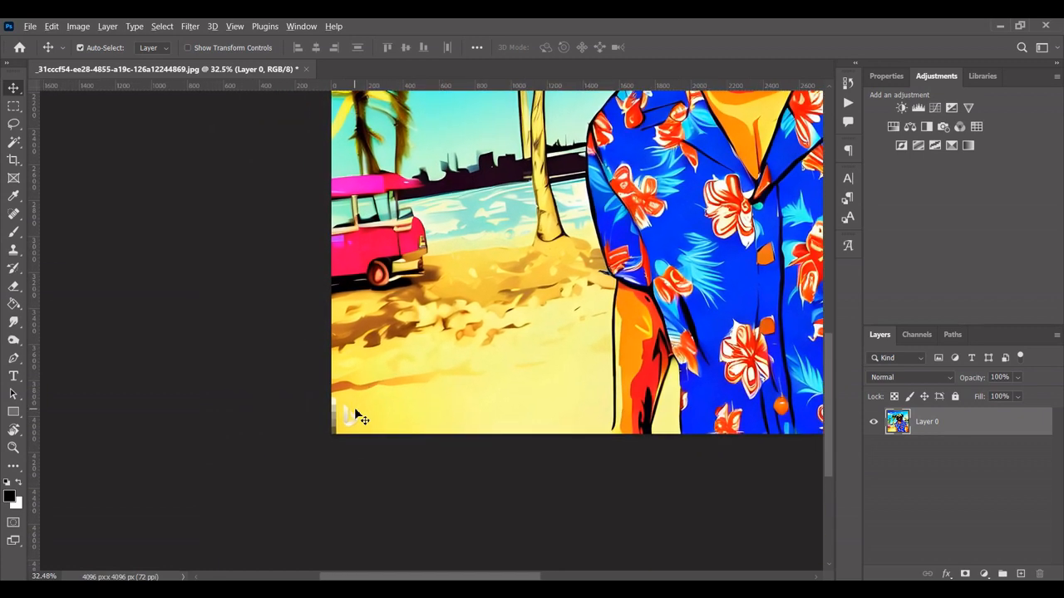
{"action": "scroll", "coordinate": [355, 416], "scroll_direction": "up", "scroll_amount": 3}
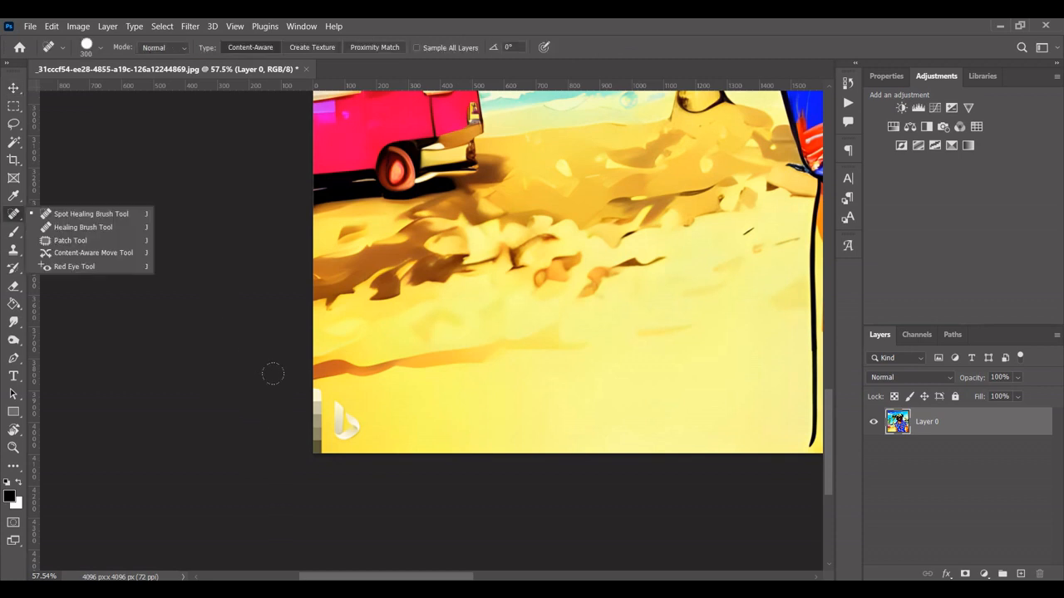
{"action": "left_click", "coordinate": [344, 411]}
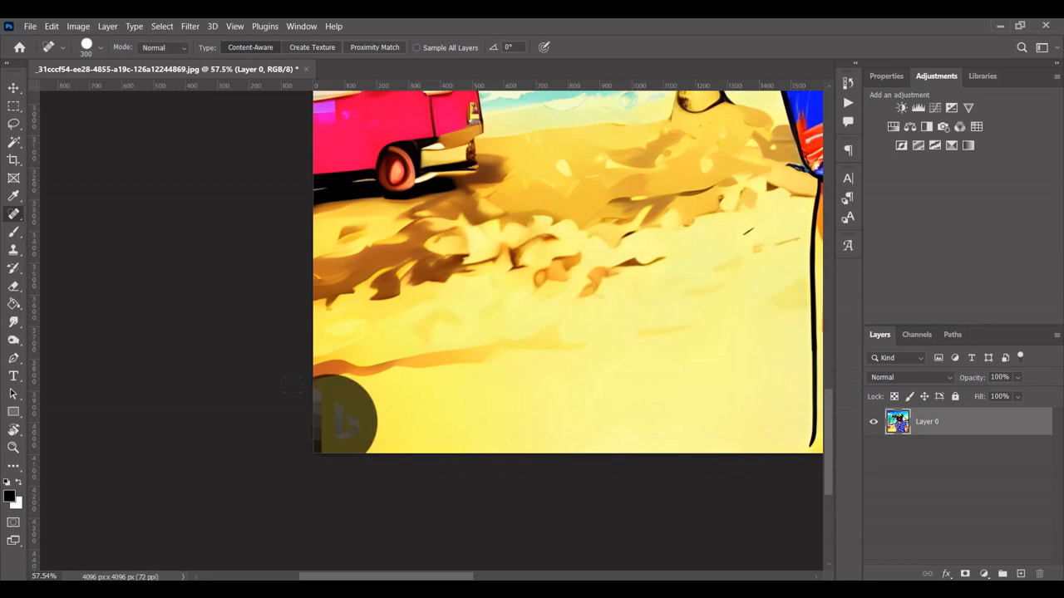
{"action": "left_click", "coordinate": [14, 88]}
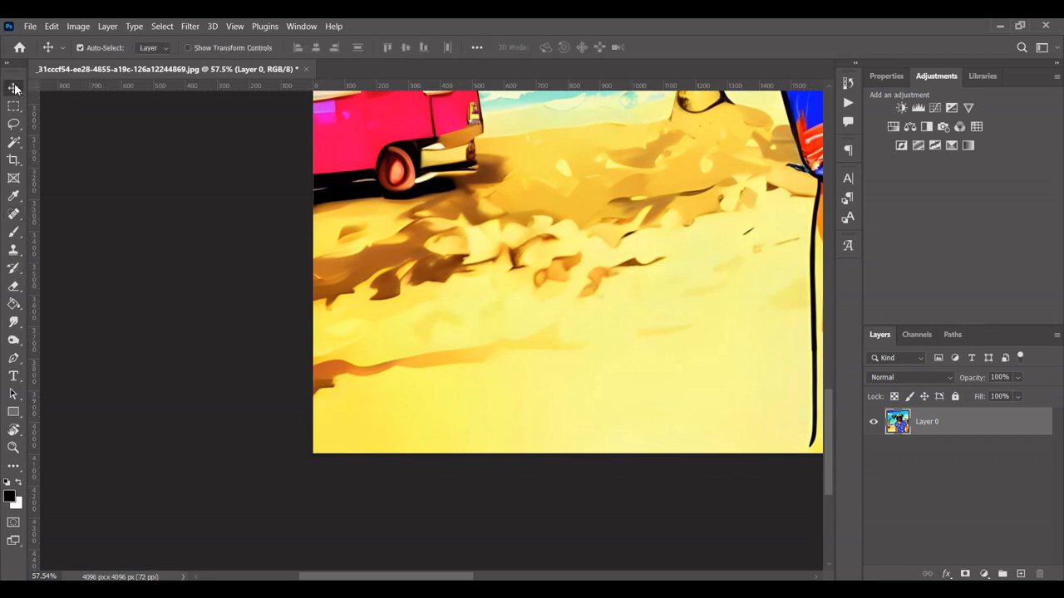
- Add a white "Lorem Ipsum" text layer in Pricedown at 500 pt and place it across the pug's chin
{"action": "scroll", "coordinate": [191, 321], "scroll_direction": "down", "scroll_amount": 3}
{"action": "left_click_drag", "start_coordinate": [498, 262], "coordinate": [315, 373]}
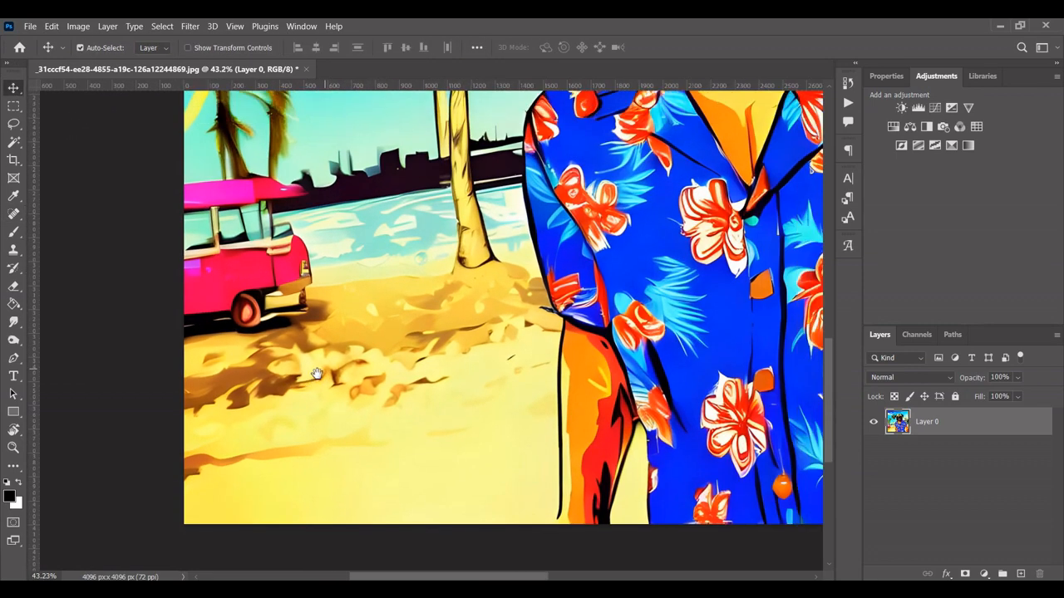
{"action": "scroll", "coordinate": [344, 353], "scroll_direction": "down", "scroll_amount": 4}
{"action": "scroll", "coordinate": [440, 309], "scroll_direction": "down", "scroll_amount": 3}
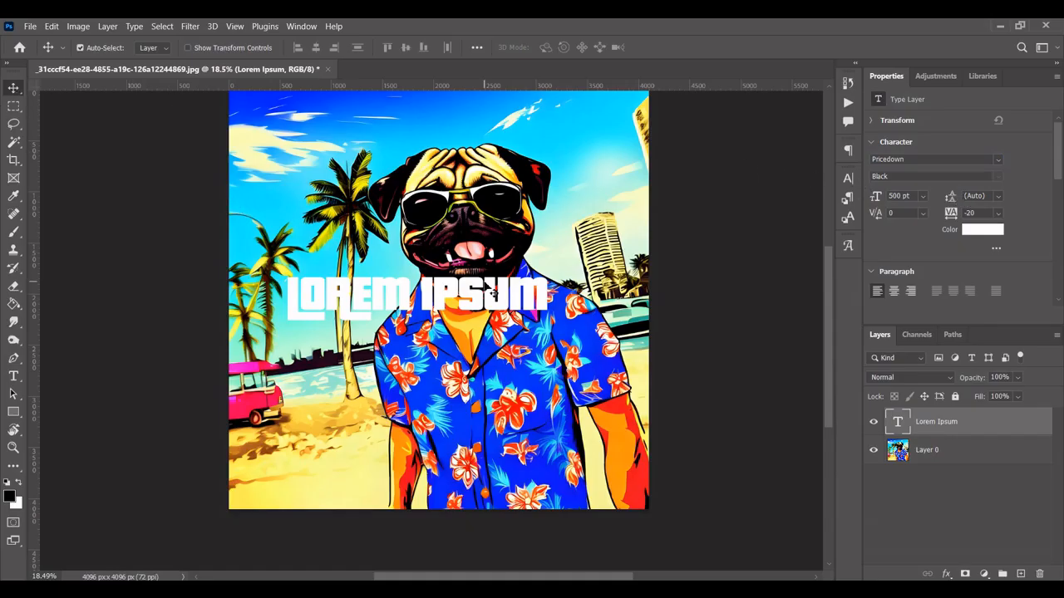
{"action": "mouse_move", "coordinate": [477, 299]}
{"action": "left_mouse_down"}
{"action": "mouse_move", "coordinate": [479, 313]}
{"action": "mouse_move", "coordinate": [479, 280]}
{"action": "left_mouse_up"}
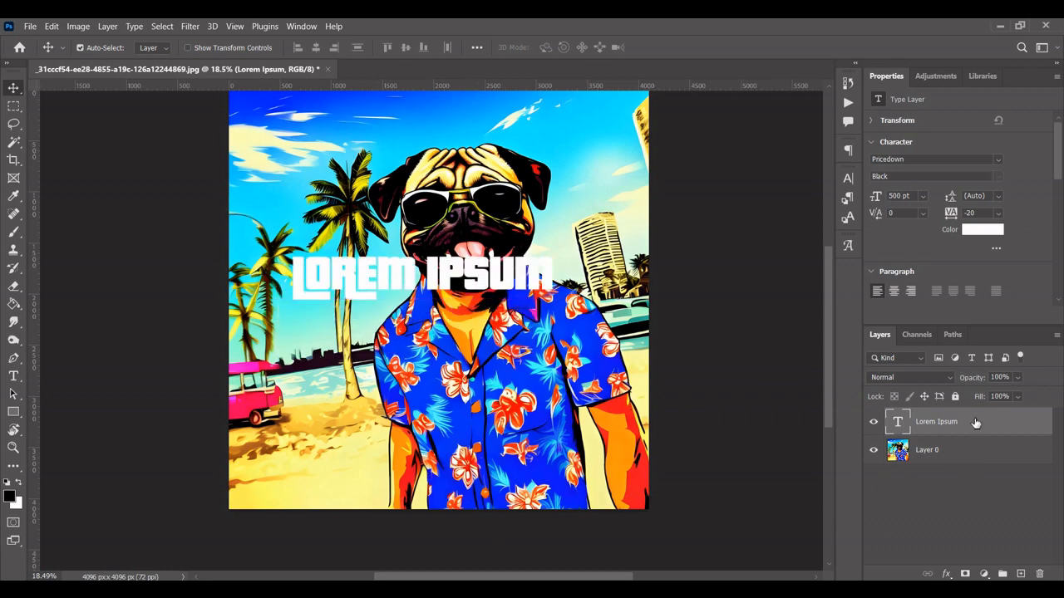
- Add a Stroke effect to the Lorem Ipsum text layer and make the stroke black
{"action": "right_click", "coordinate": [970, 422]}
{"action": "left_click", "coordinate": [880, 38]}
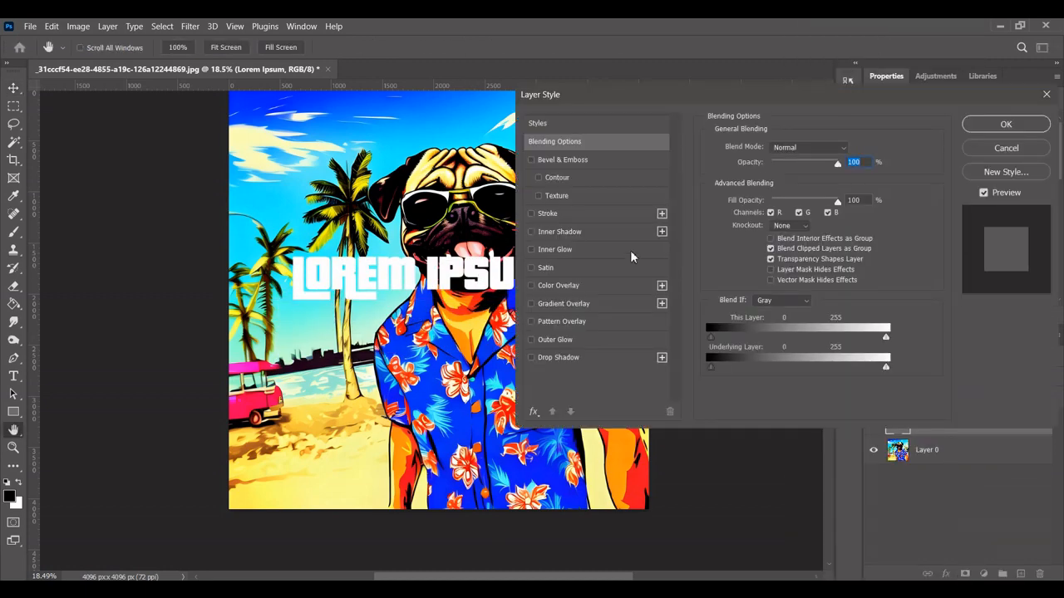
{"action": "left_click", "coordinate": [568, 213]}
{"action": "left_click", "coordinate": [738, 249]}
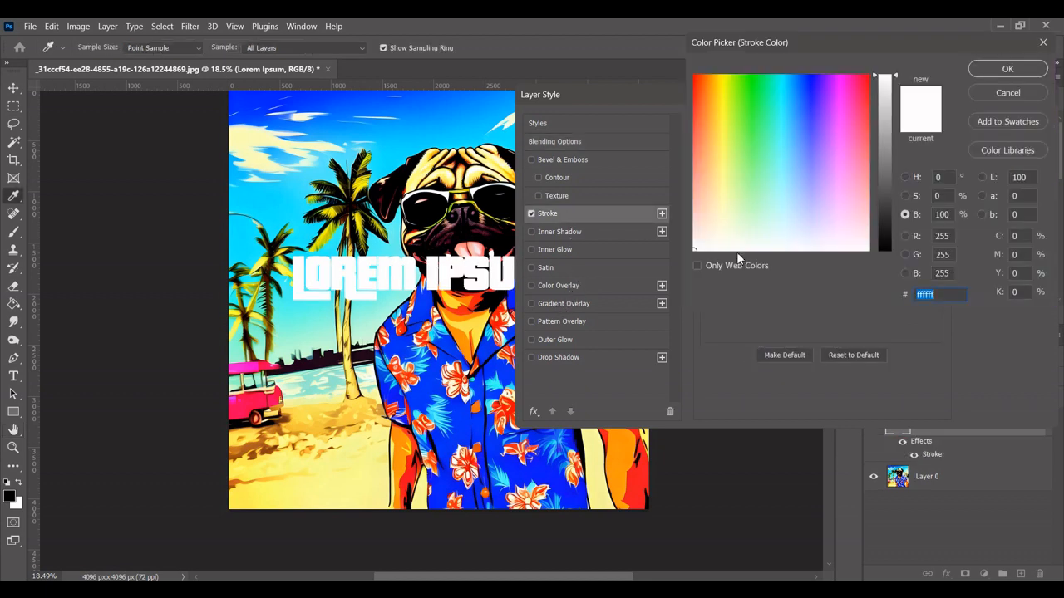
{"action": "left_click_drag", "start_coordinate": [898, 83], "coordinate": [890, 261]}
{"action": "left_click", "coordinate": [1008, 70]}
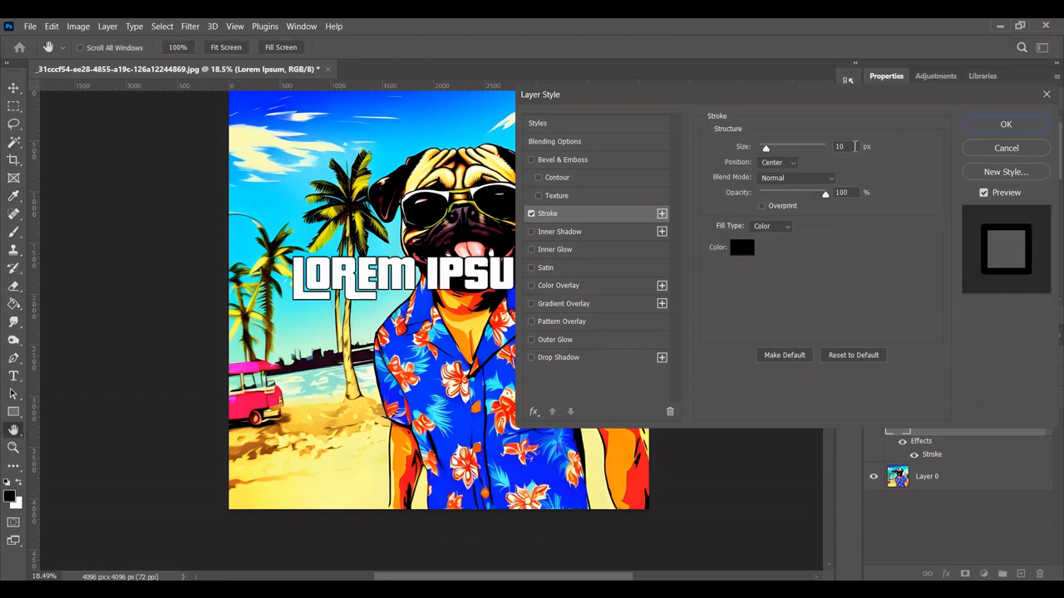
- Set the text stroke's position to Outside and its size to 32 px, and apply the layer style
{"action": "left_click", "coordinate": [779, 164]}
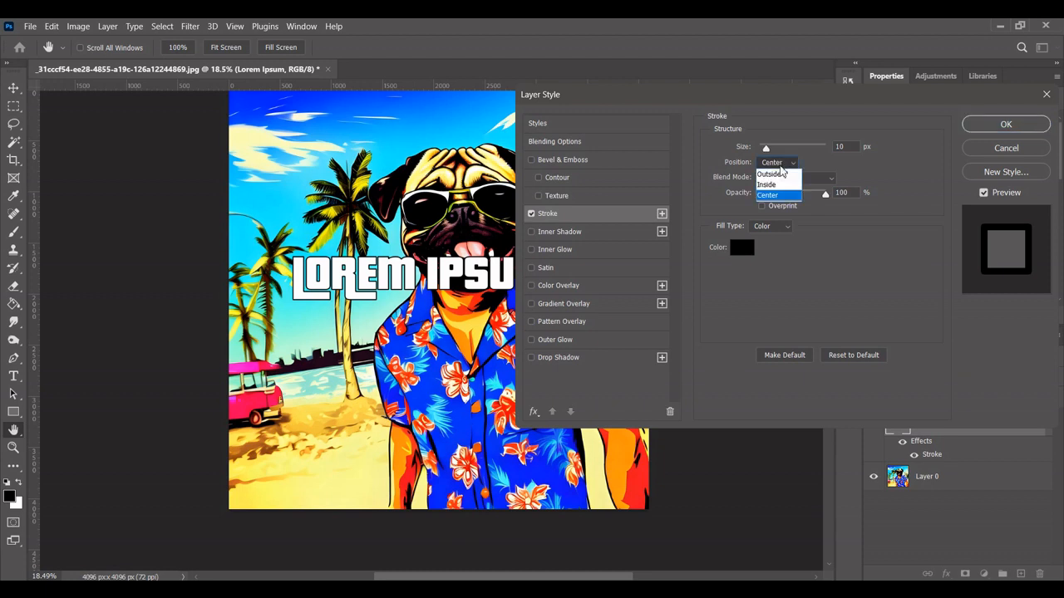
{"action": "left_click", "coordinate": [778, 173]}
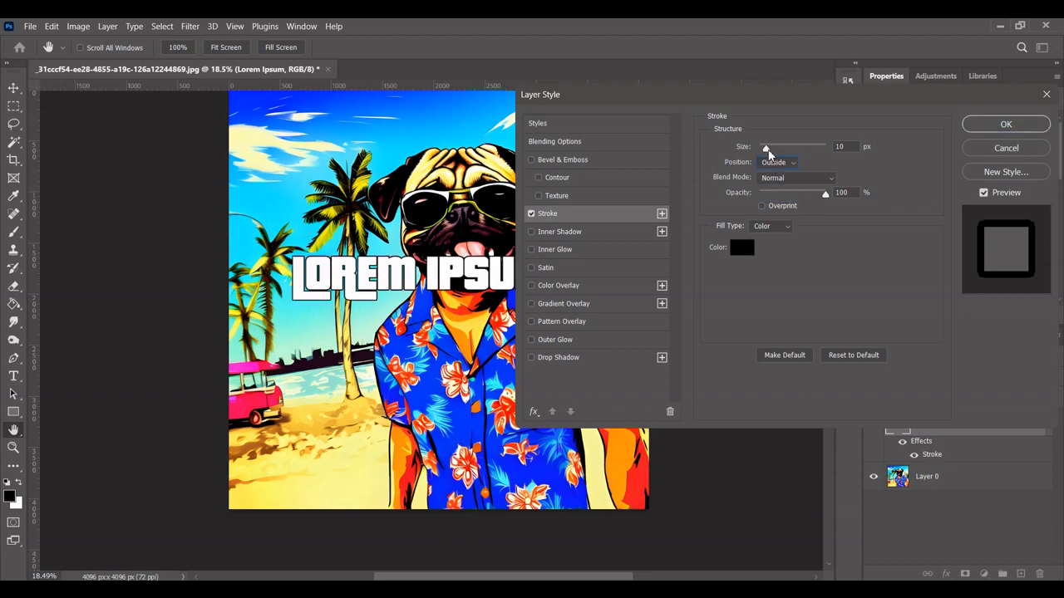
{"action": "left_click_drag", "start_coordinate": [765, 149], "coordinate": [771, 151]}
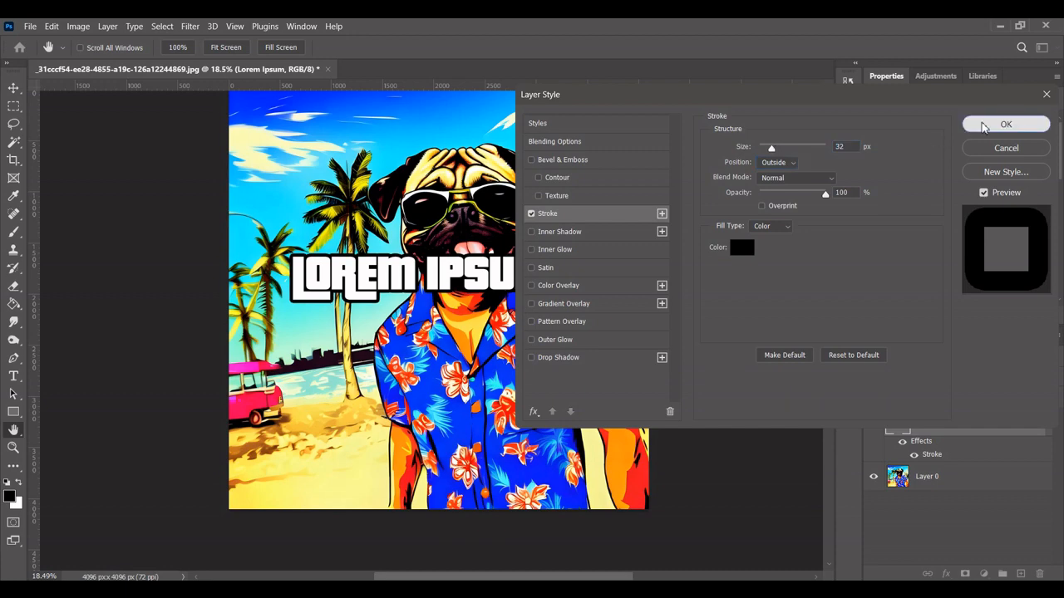
{"action": "left_click", "coordinate": [983, 124]}
- Move the Lorem Ipsum title down onto the pug's chest and replace its wording with "PUGLIFE"
{"action": "left_click_drag", "start_coordinate": [509, 282], "coordinate": [502, 345]}
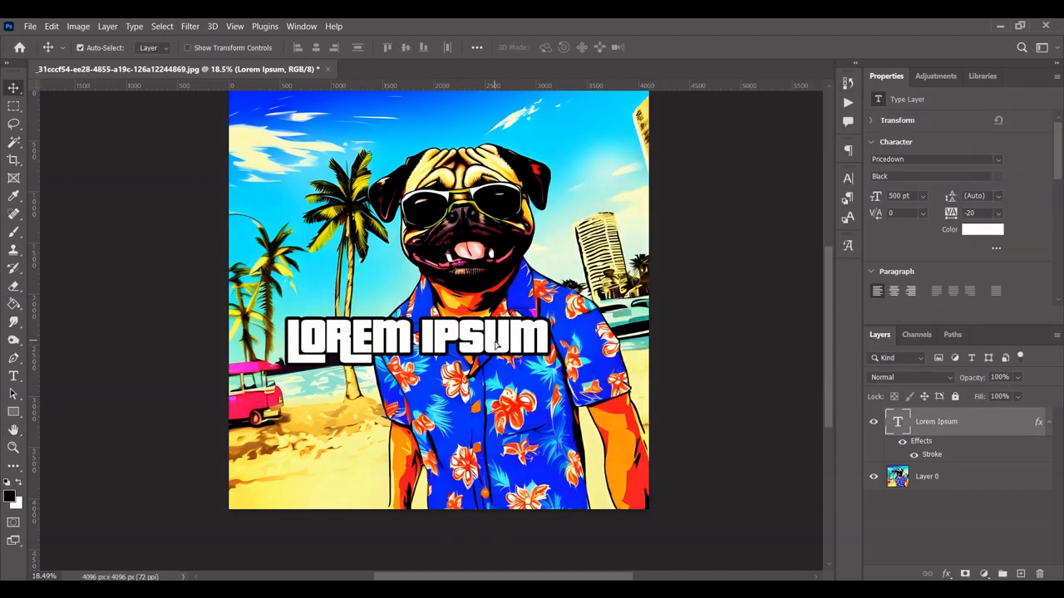
{"action": "left_click", "coordinate": [13, 375]}
{"action": "left_click", "coordinate": [359, 336]}
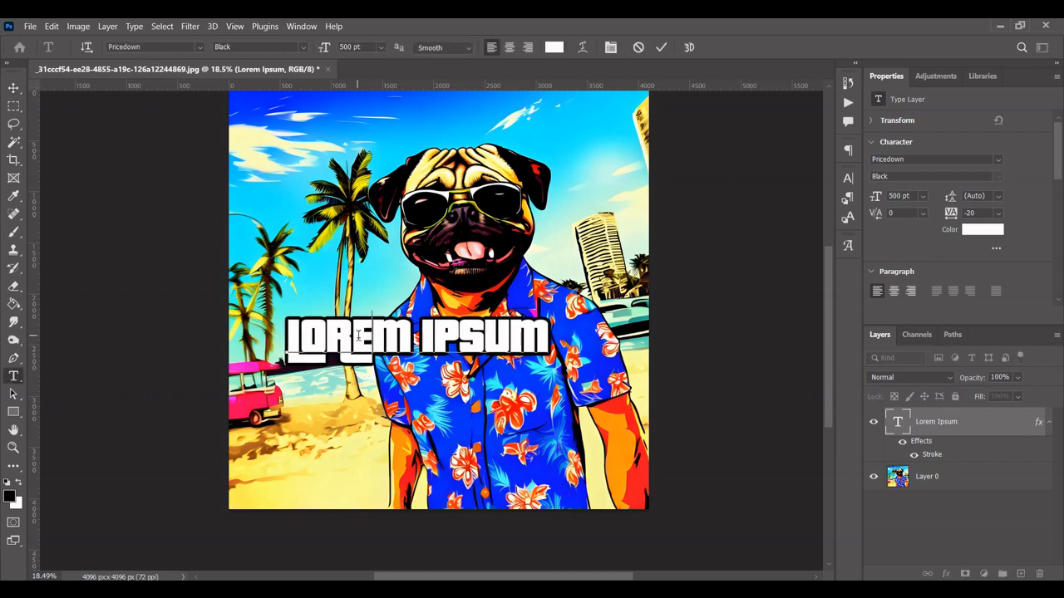
{"action": "key", "text": "ctrl+a"}
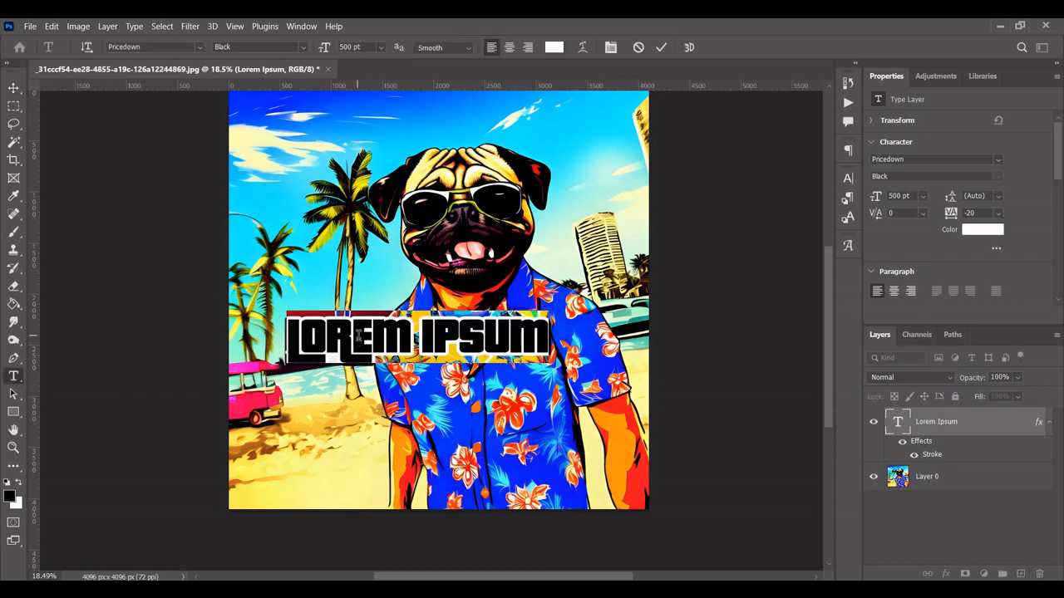
{"action": "key", "text": "Caps_Lock"}
{"action": "type", "text": "P"}
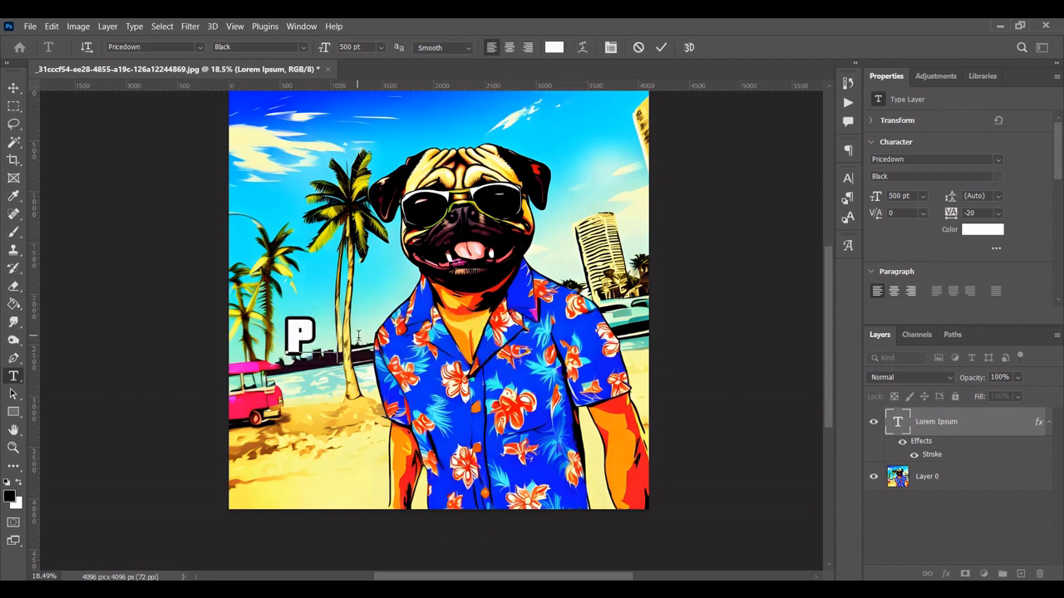
{"action": "type", "text": "UG"}
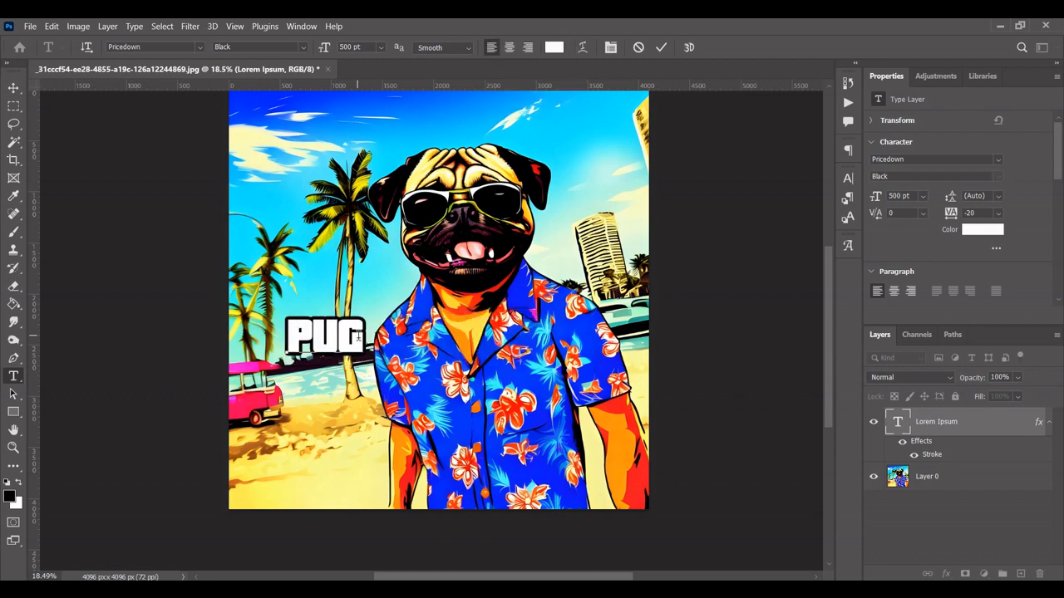
{"action": "type", "text": "LIFE"}
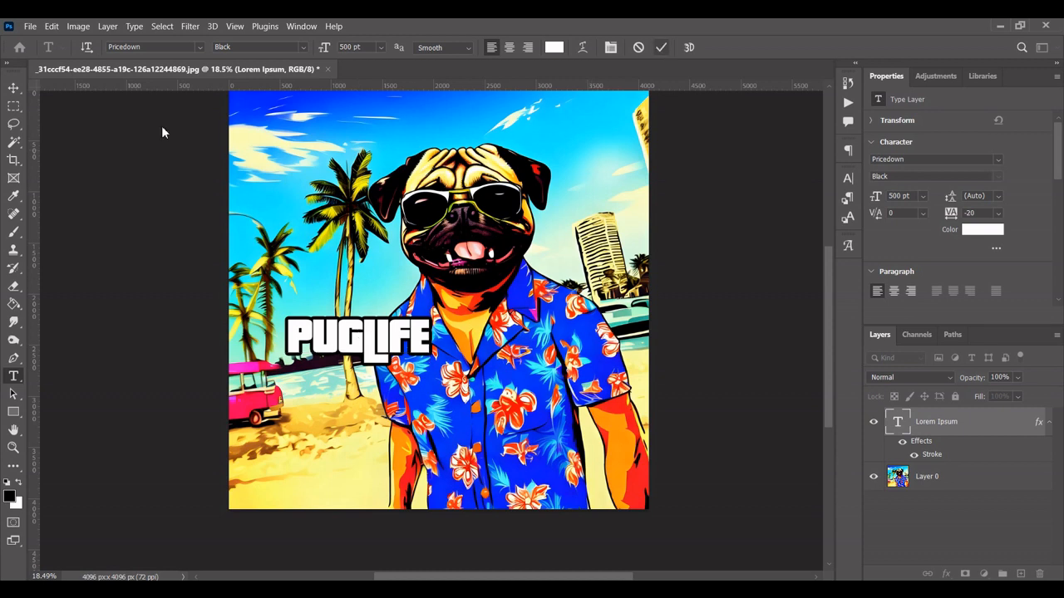
{"action": "left_click", "coordinate": [14, 89]}
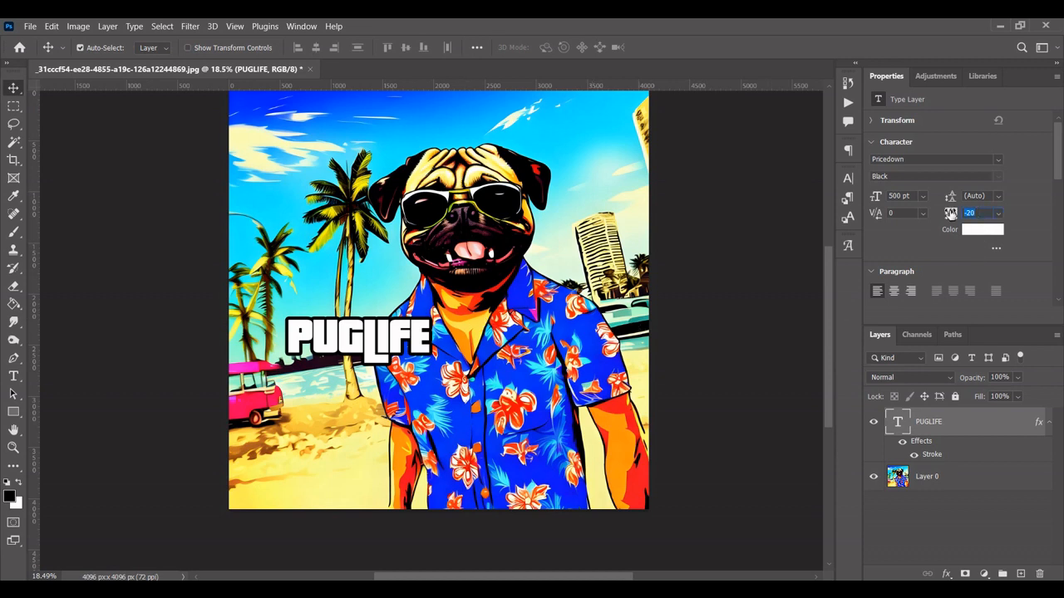
- Set the PUGLIFE title's tracking to 0 and its font size to 800 pt
{"action": "type", "text": "0"}
{"action": "left_click", "coordinate": [913, 196]}
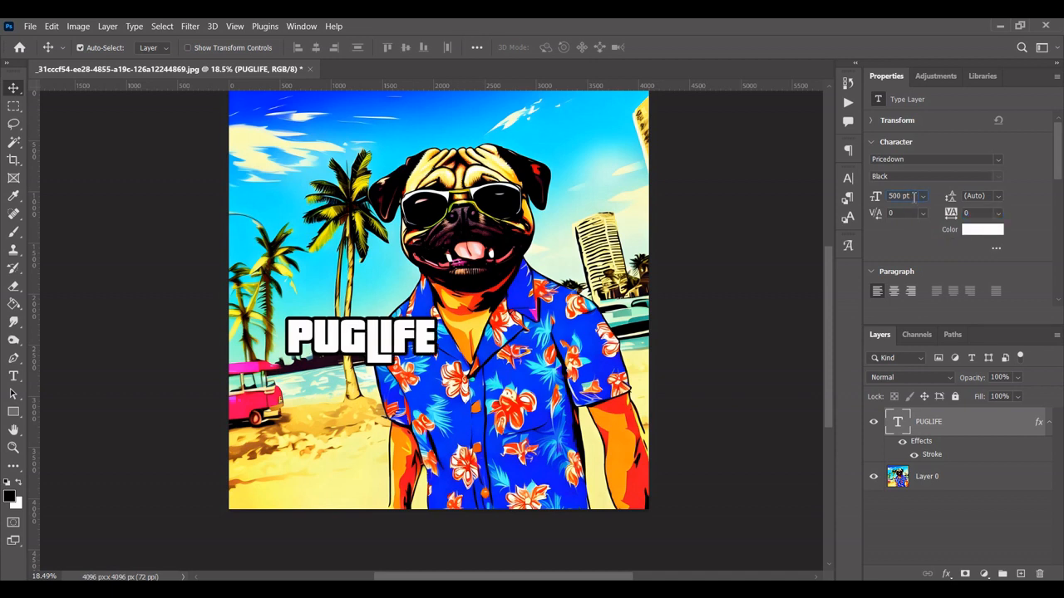
{"action": "left_click", "coordinate": [914, 197]}
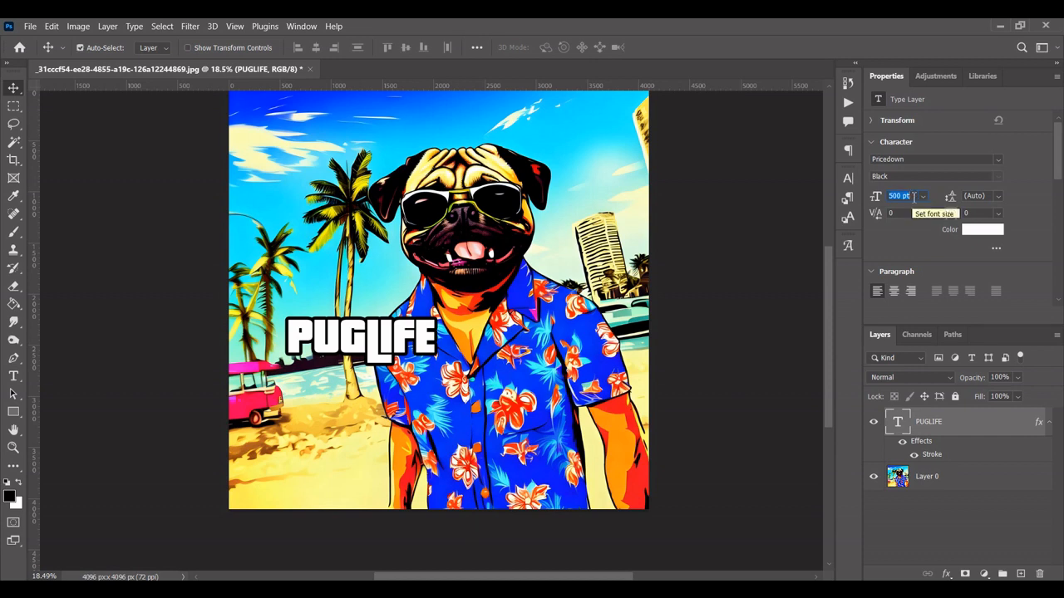
{"action": "type", "text": "8"}
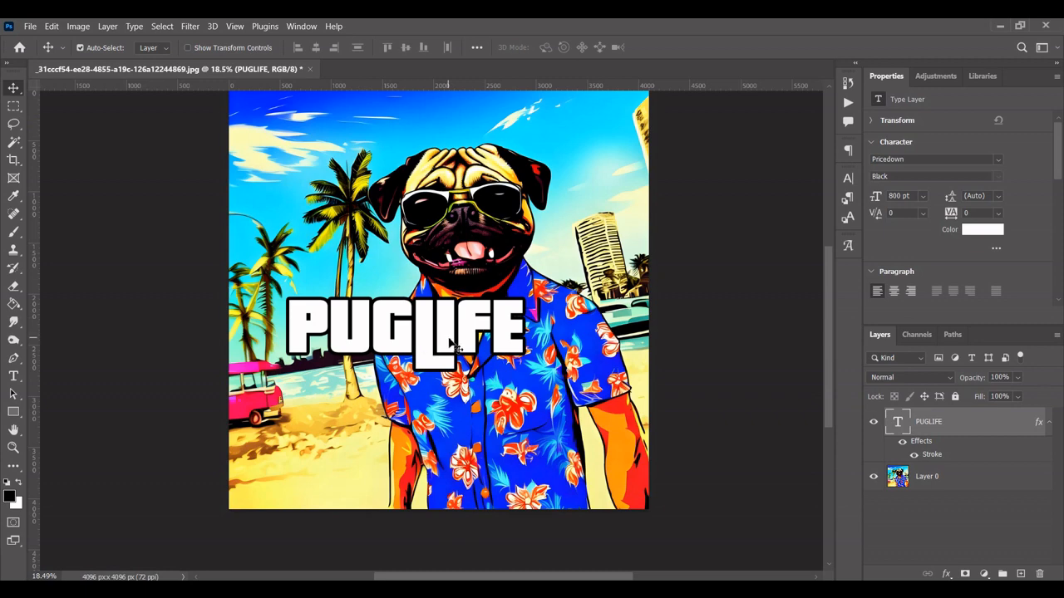
- Place the PUGLIFE title in the poster's lower-left area, over the sand and the shirt, and deselect the layer
{"action": "left_click_drag", "start_coordinate": [452, 353], "coordinate": [484, 415]}
{"action": "scroll", "coordinate": [701, 379], "scroll_direction": "up", "scroll_amount": 2}
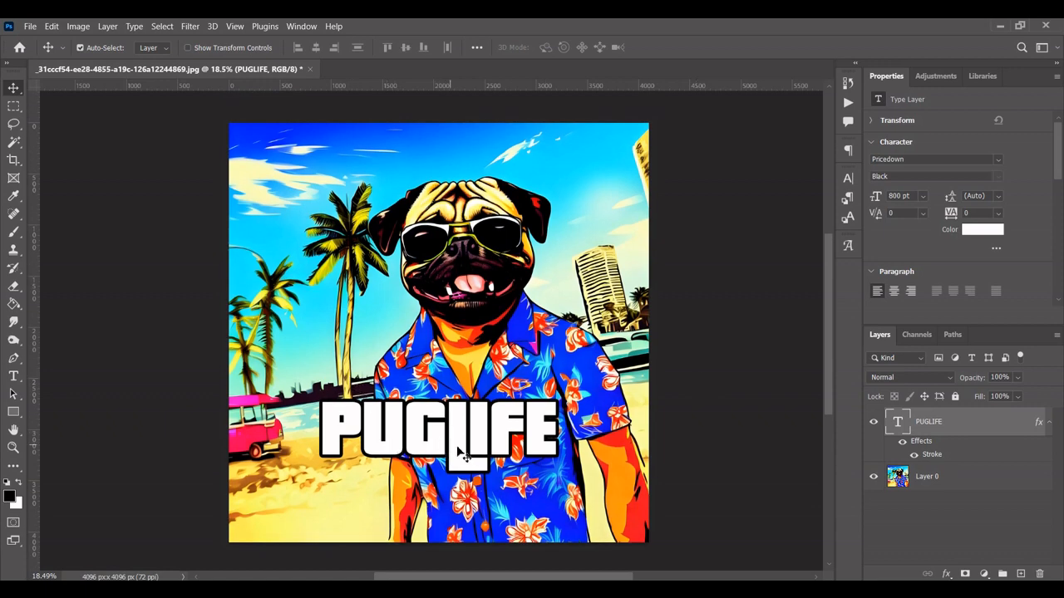
{"action": "left_click_drag", "start_coordinate": [458, 449], "coordinate": [390, 487]}
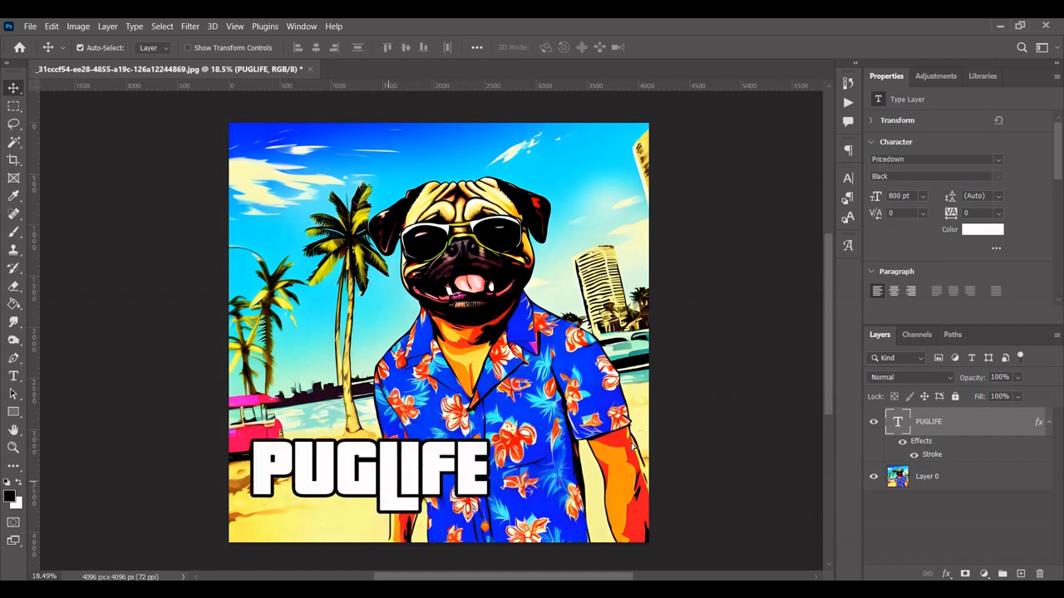
{"action": "left_click", "coordinate": [735, 424]}
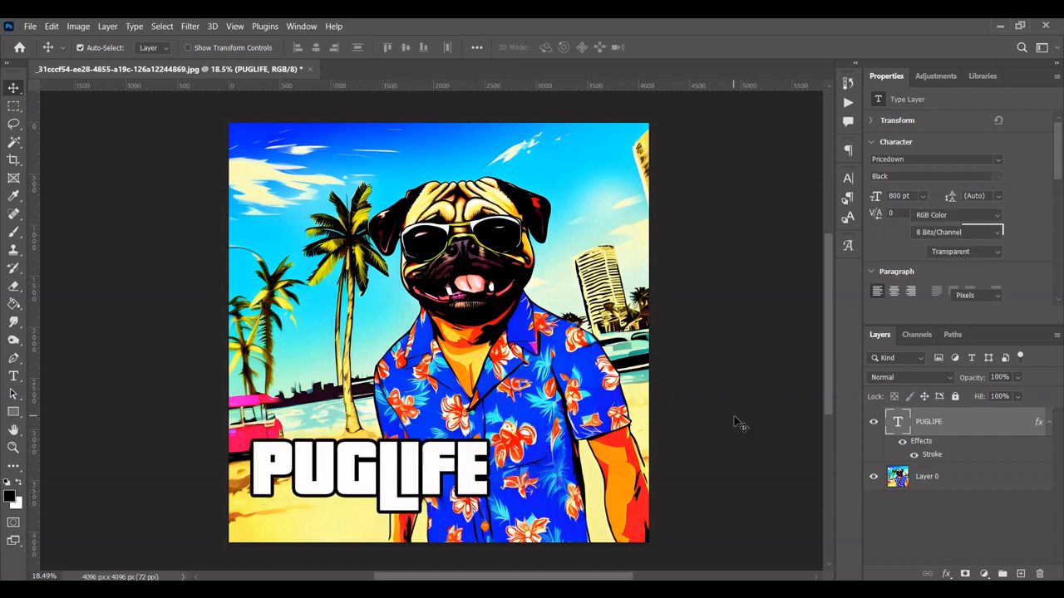
- Export the poster with Save for Web as a JPEG named "PUGLIFE" in the Downloads folder
{"action": "left_click", "coordinate": [30, 26]}
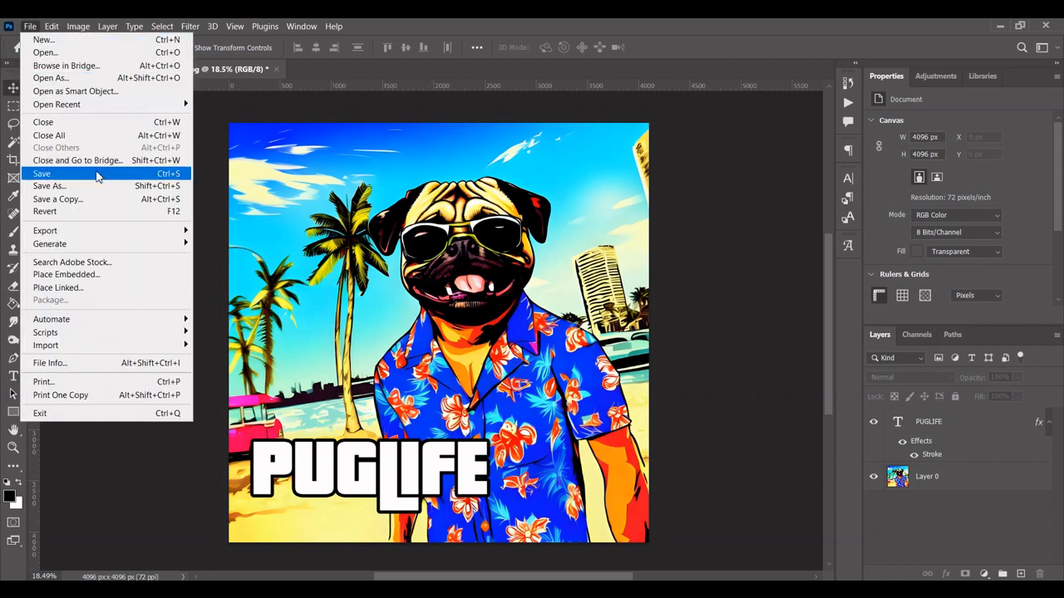
{"action": "mouse_move", "coordinate": [115, 231]}
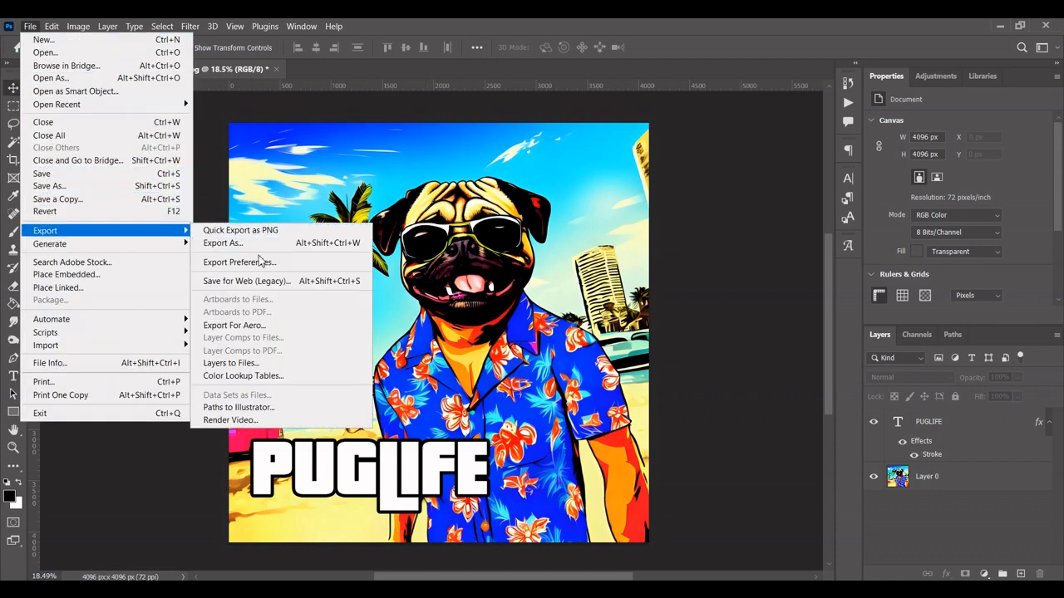
{"action": "left_click", "coordinate": [284, 282]}
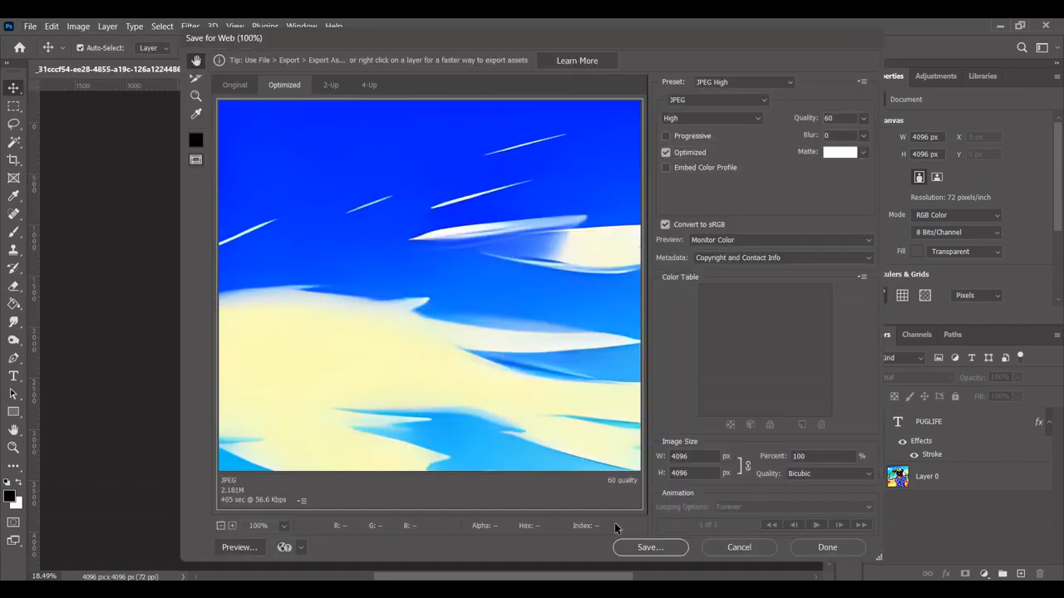
{"action": "left_click", "coordinate": [667, 547]}
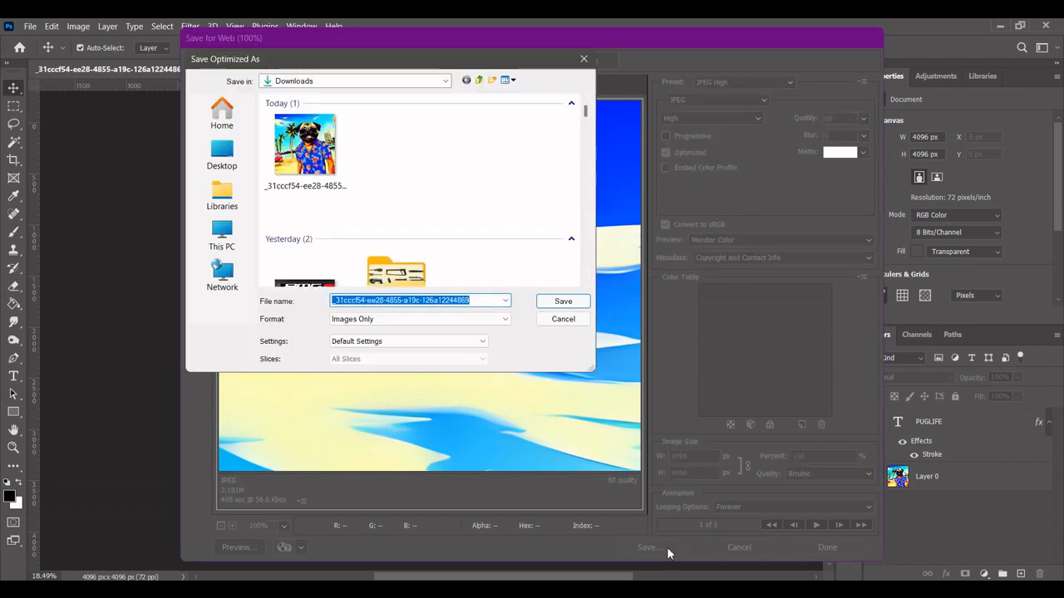
{"action": "type", "text": "PU"}
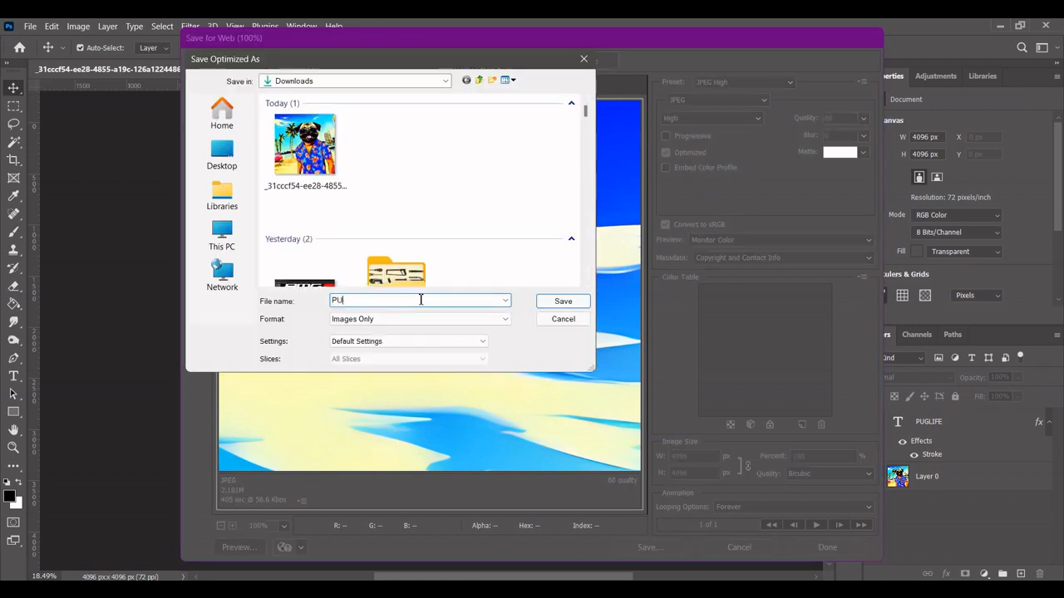
{"action": "type", "text": "GLIFE"}
{"action": "left_click", "coordinate": [562, 303]}
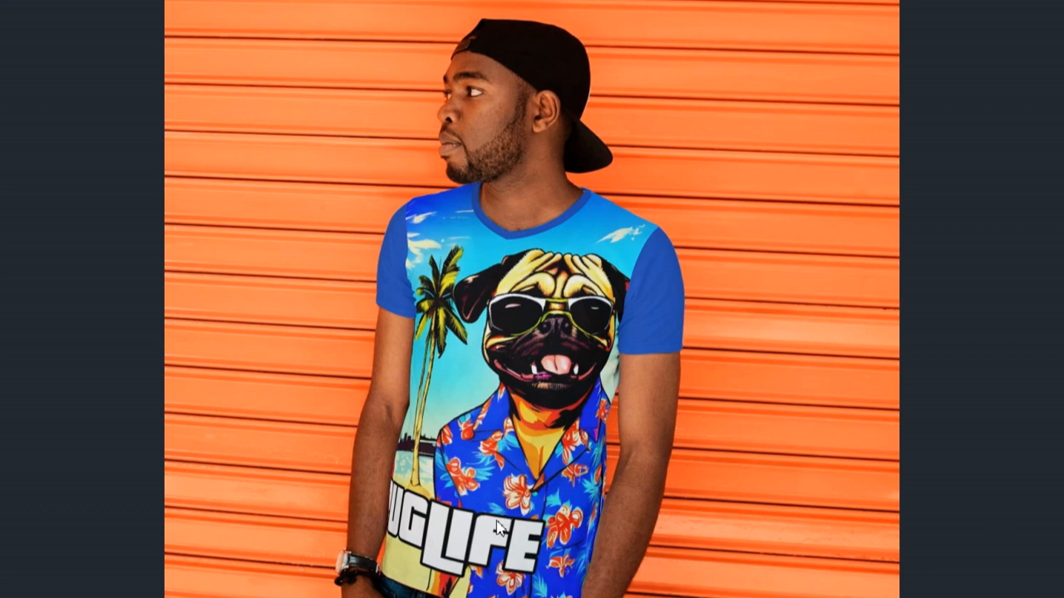
- Examine the pug artwork and title on the T-shirt mockup, both close up and as a whole
{"action": "left_click_drag", "start_coordinate": [593, 252], "coordinate": [590, 205]}
{"action": "mouse_move", "coordinate": [732, 422]}
{"action": "left_mouse_down"}
{"action": "mouse_move", "coordinate": [729, 383]}
{"action": "mouse_move", "coordinate": [719, 437]}
{"action": "left_mouse_up"}
{"action": "scroll", "coordinate": [598, 495], "scroll_direction": "up", "scroll_amount": 5}
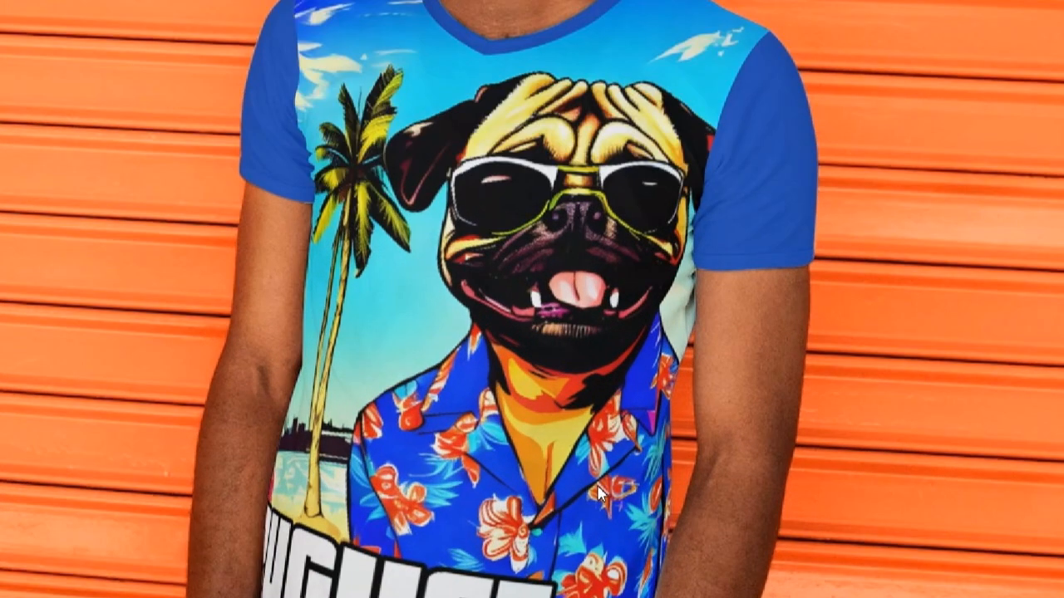
{"action": "scroll", "coordinate": [597, 491], "scroll_direction": "down", "scroll_amount": 5}
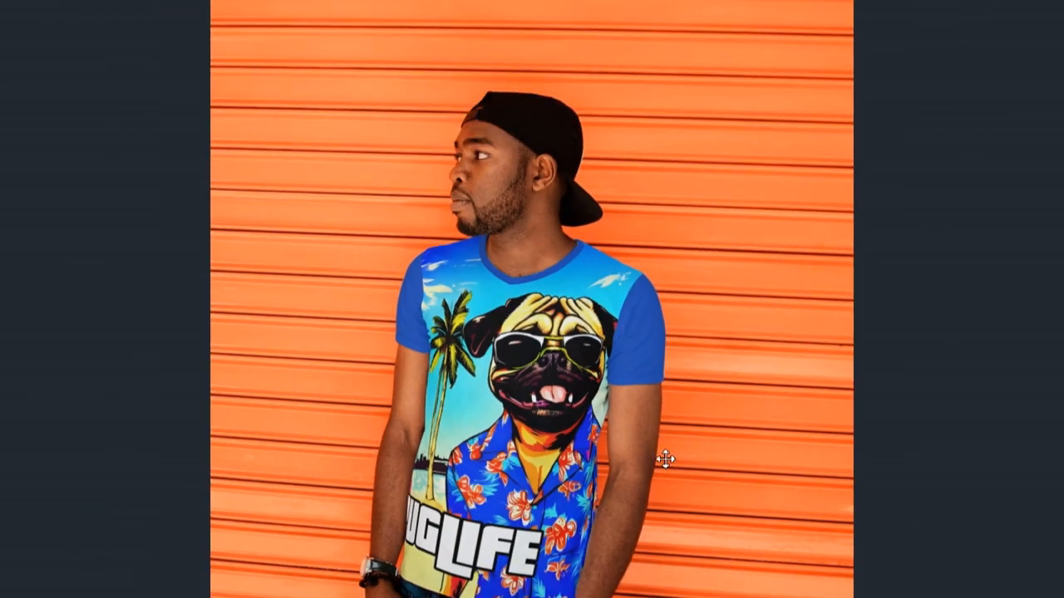
{"action": "mouse_move", "coordinate": [614, 456]}
{"action": "left_mouse_down"}
{"action": "mouse_move", "coordinate": [600, 423]}
{"action": "mouse_move", "coordinate": [595, 446]}
{"action": "left_mouse_up"}
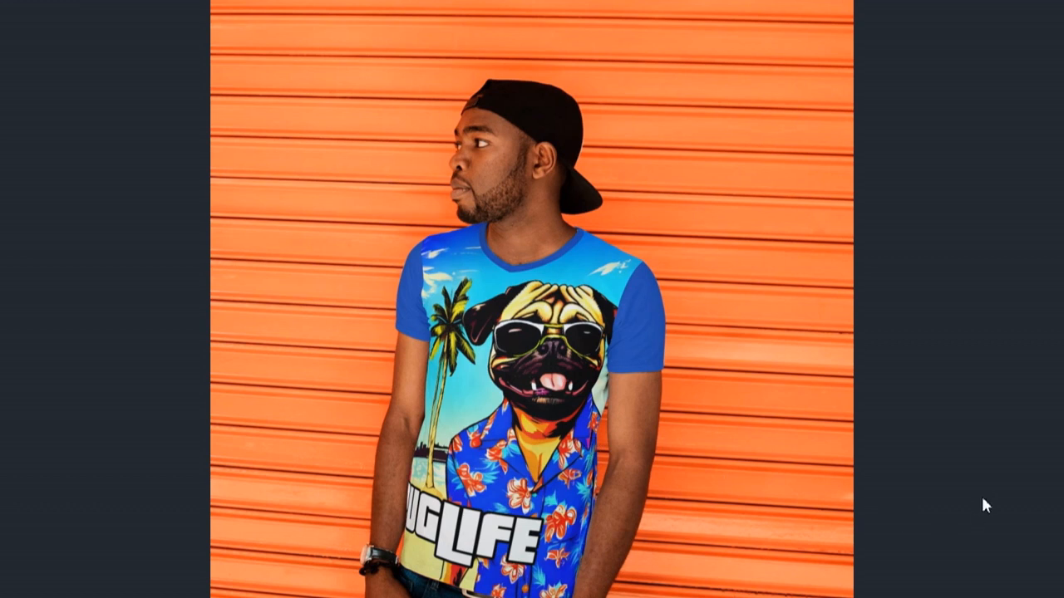